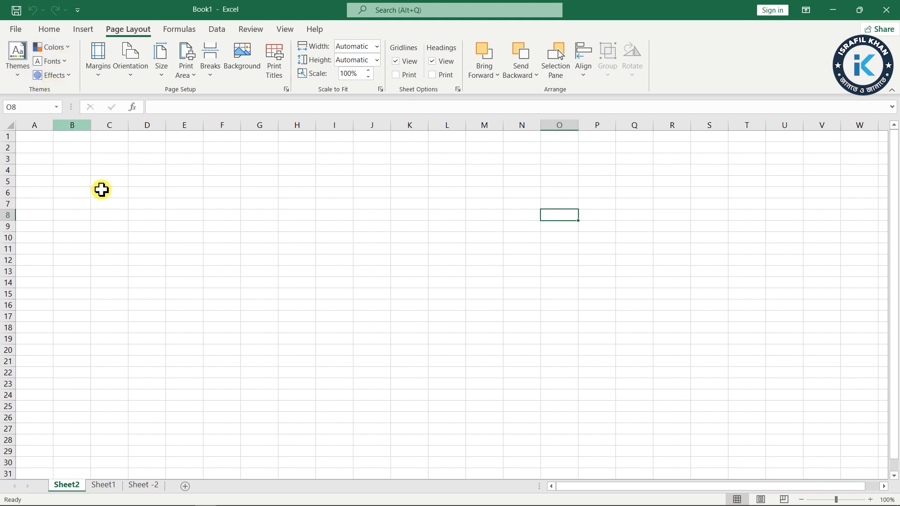
Create a table without existing headers over the range E7:P25 on Sheet2.
drag(191, 205, 595, 401)
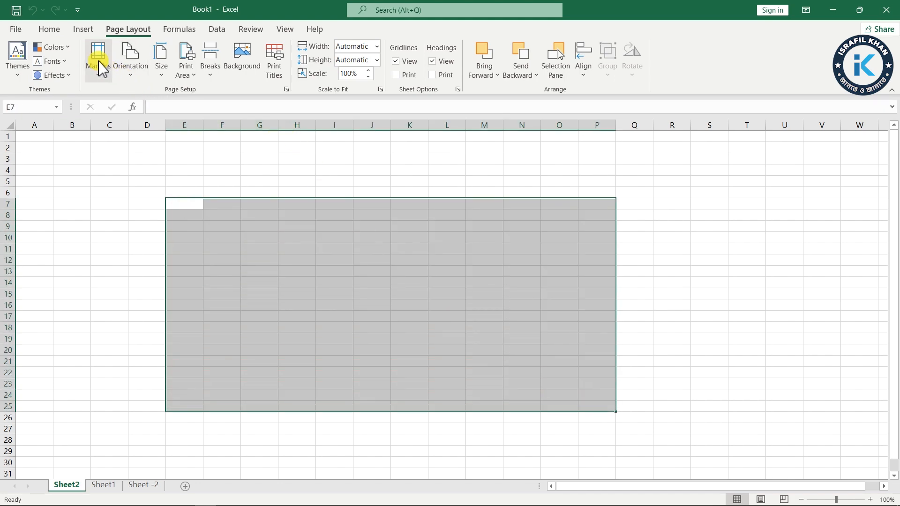
click(83, 30)
click(101, 71)
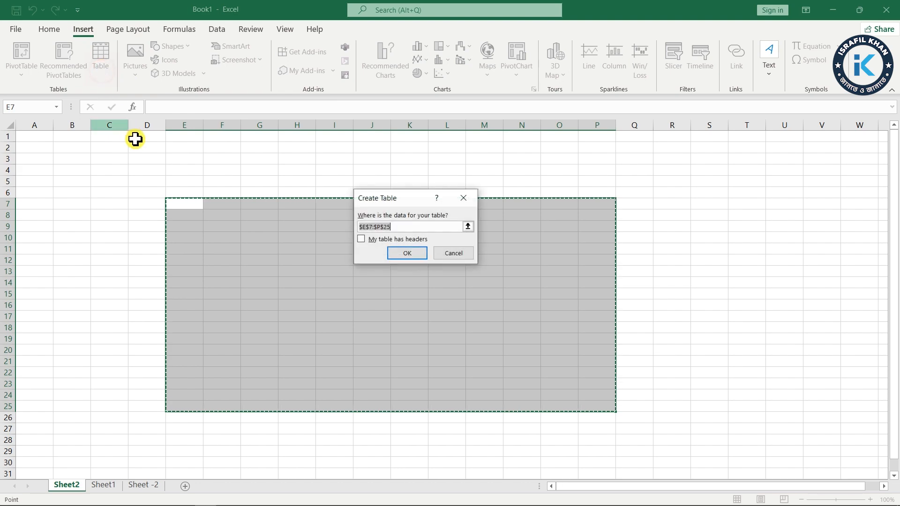
click(407, 254)
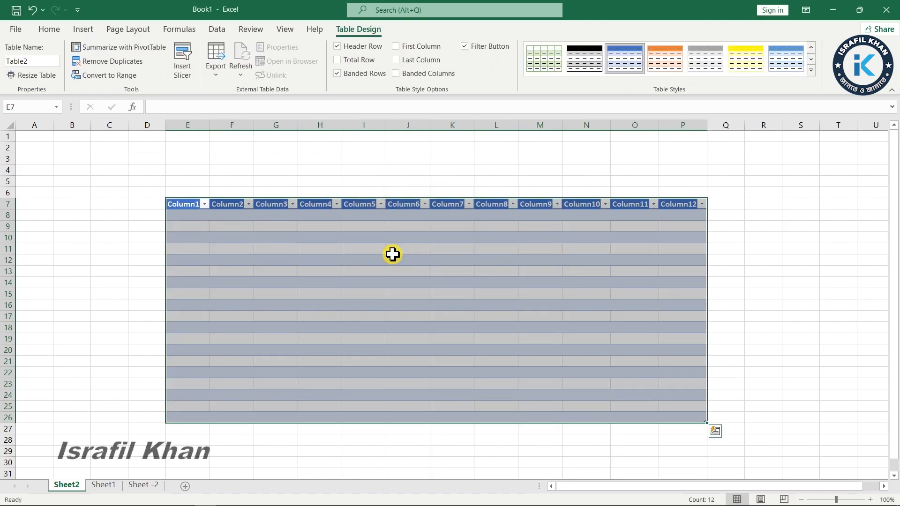
Apply the Basis theme to the workbook from Sheet1 and switch the theme colors to Yellow.
click(129, 33)
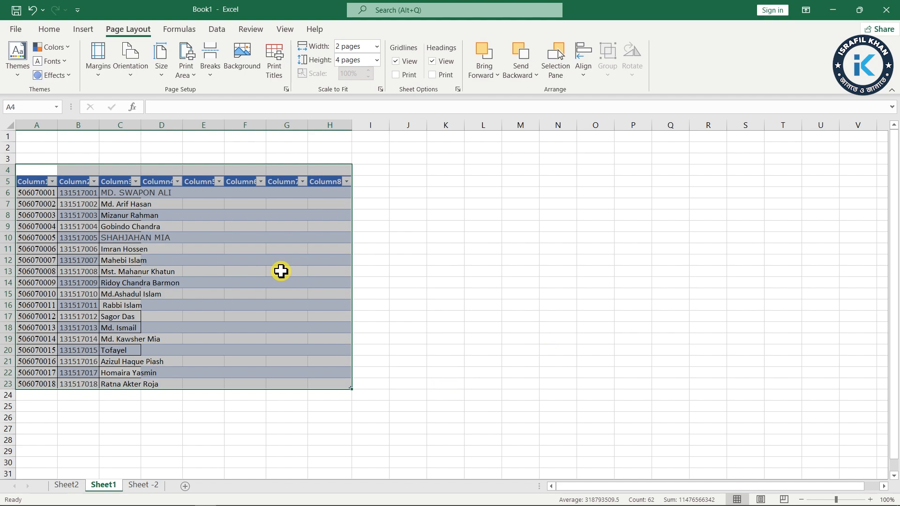
click(18, 66)
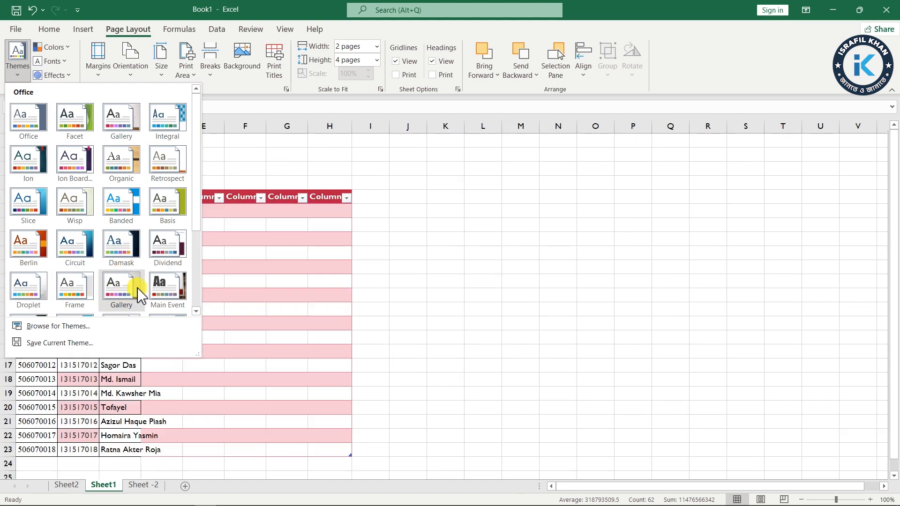
click(164, 213)
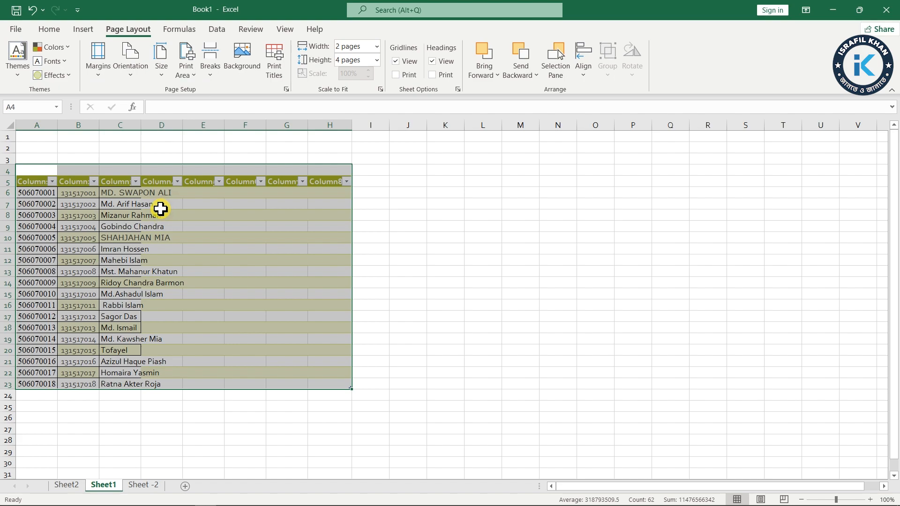
click(67, 49)
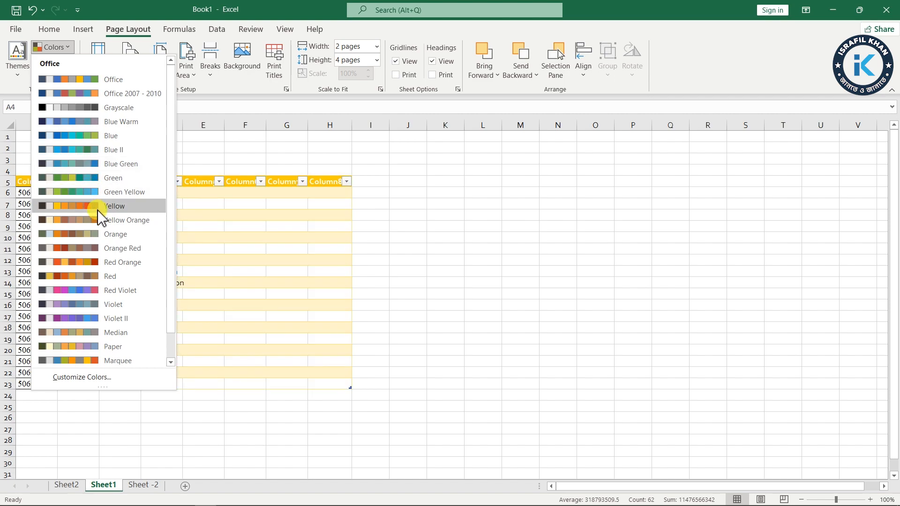
click(99, 208)
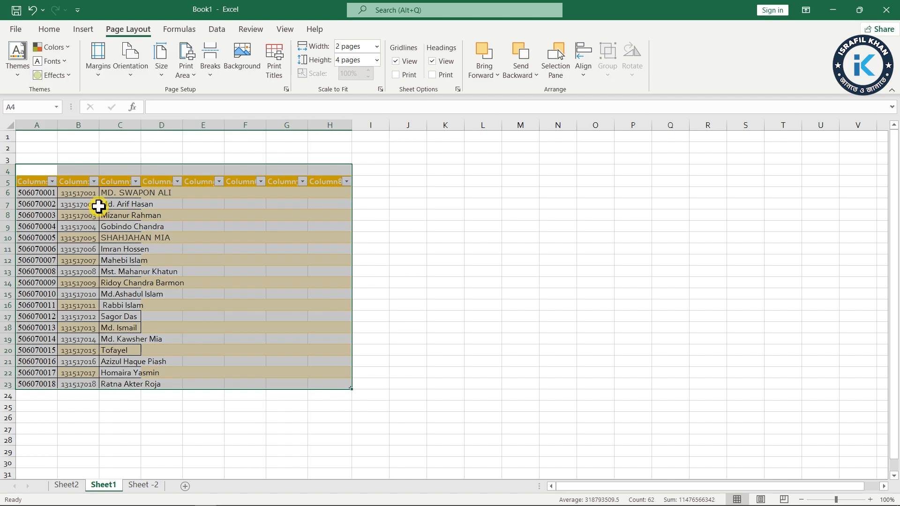
Create a custom theme color set with light orange for Accent 1, pale orange for Accent 3 and light blue for Hyperlink.
click(68, 49)
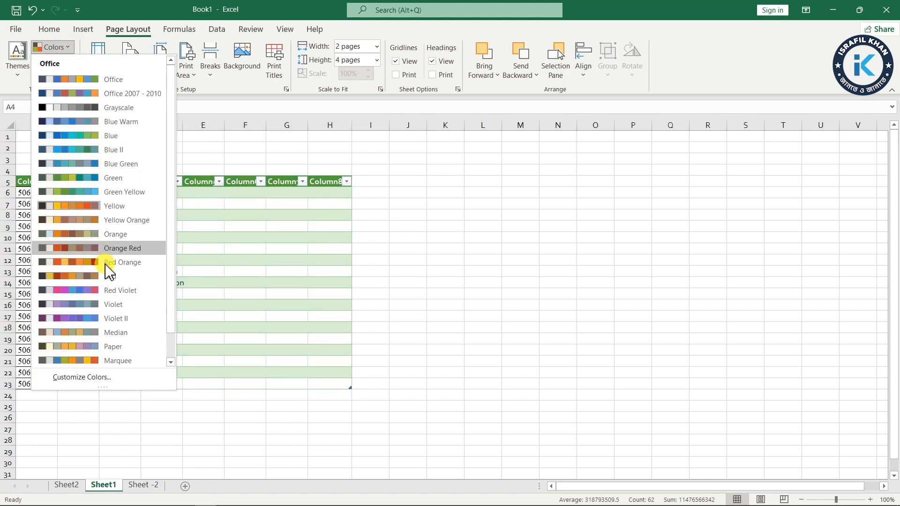
click(90, 378)
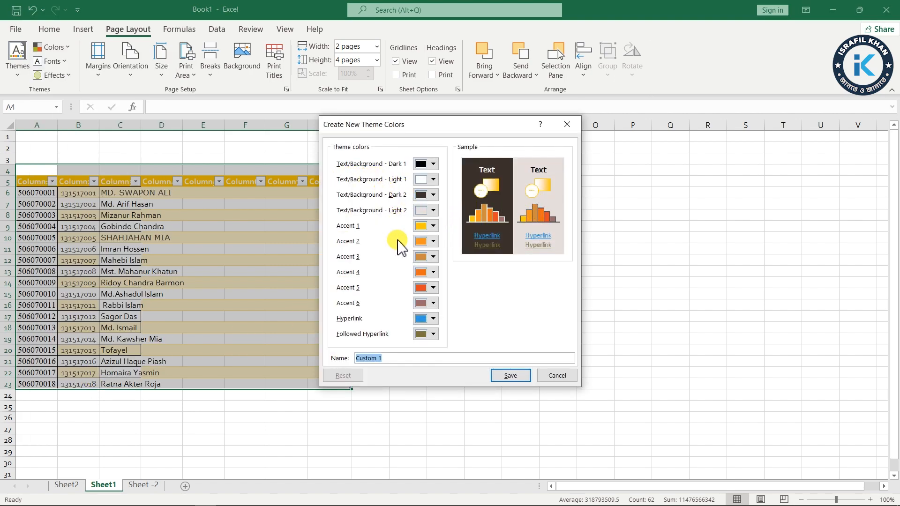
click(432, 226)
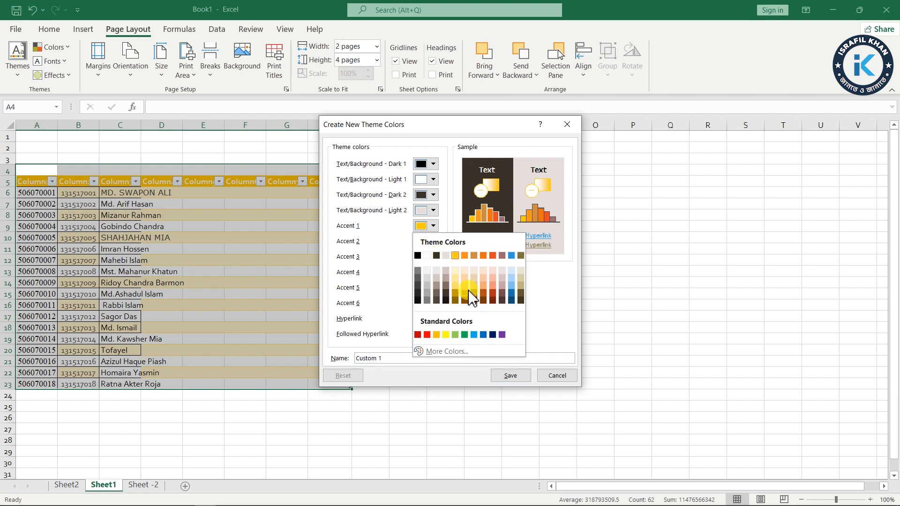
click(484, 284)
click(432, 256)
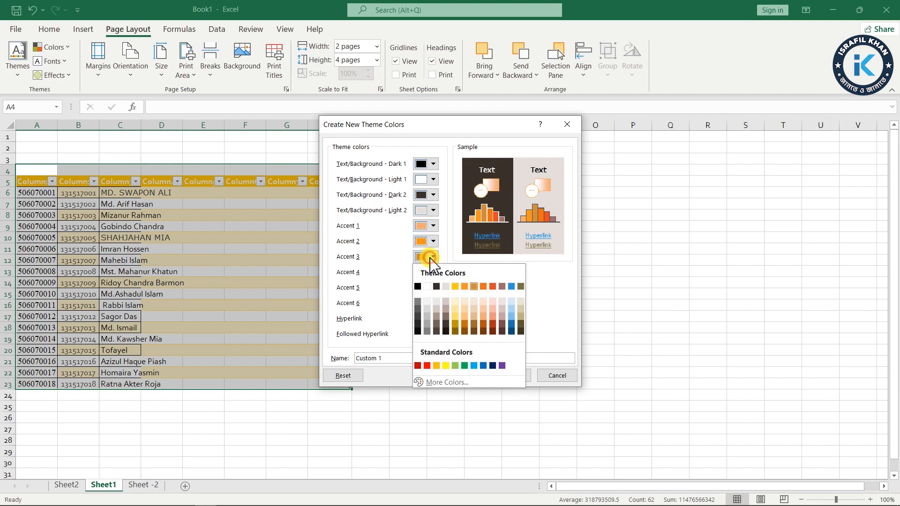
click(488, 304)
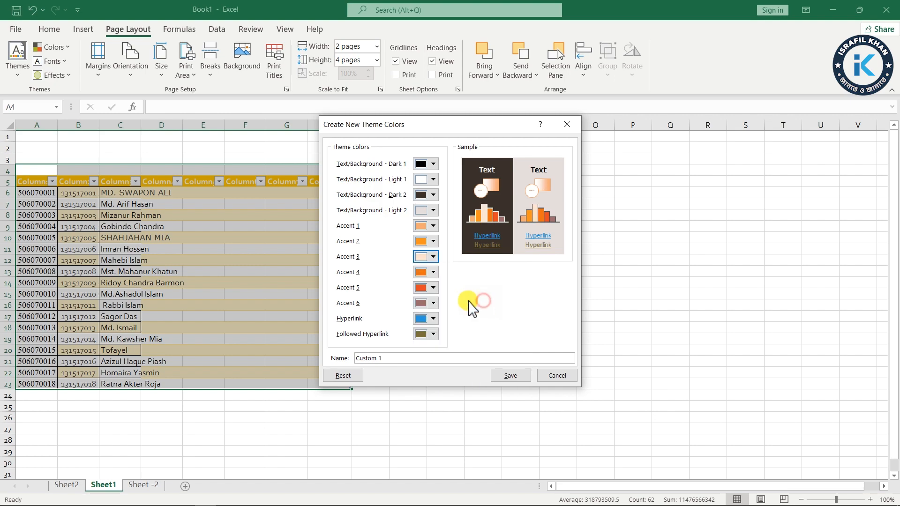
click(433, 318)
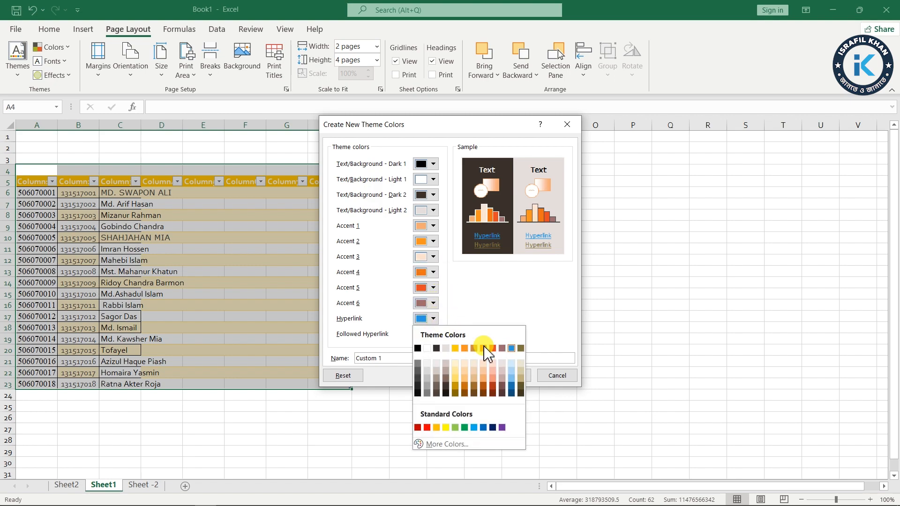
click(511, 370)
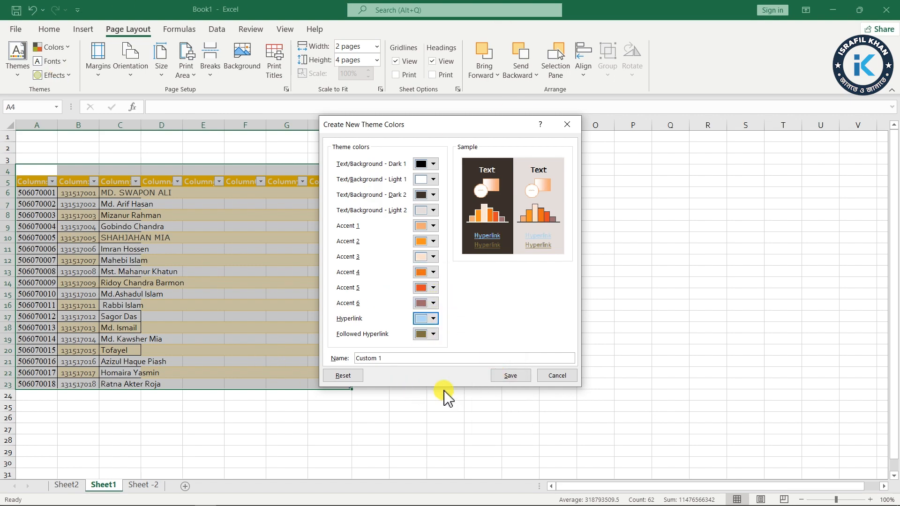
Save the custom theme color set under the author's first name and apply it to the workbook.
click(403, 358)
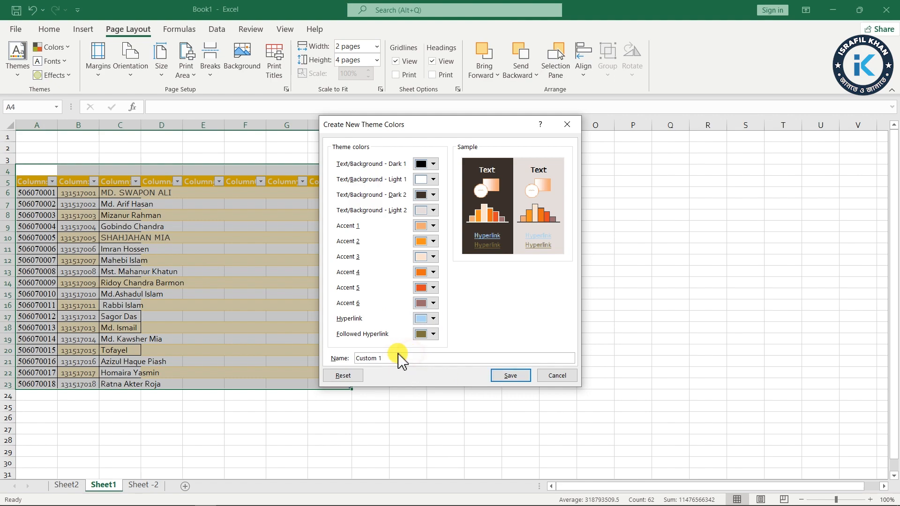
drag(398, 360, 310, 370)
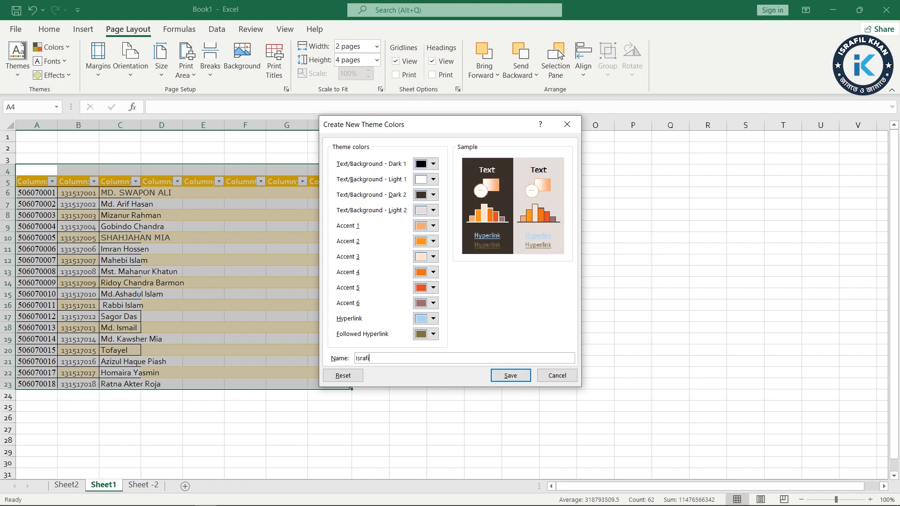
click(510, 376)
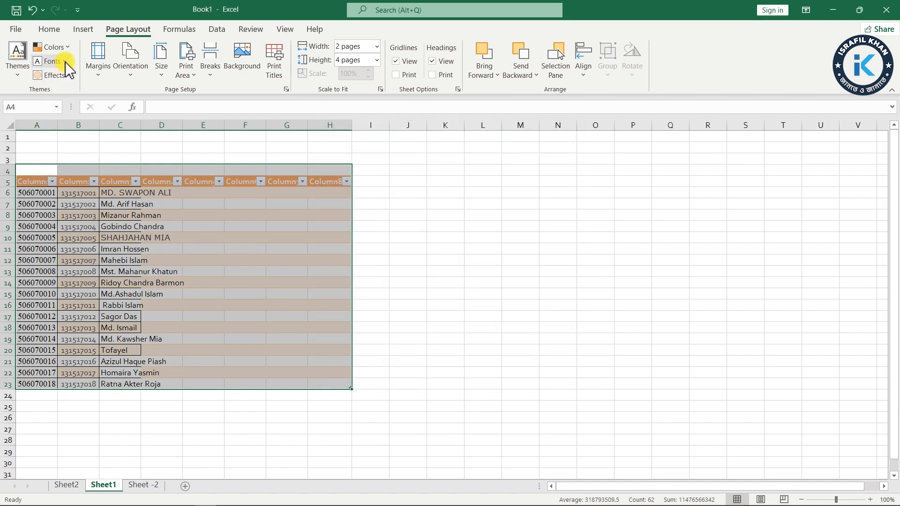
click(68, 53)
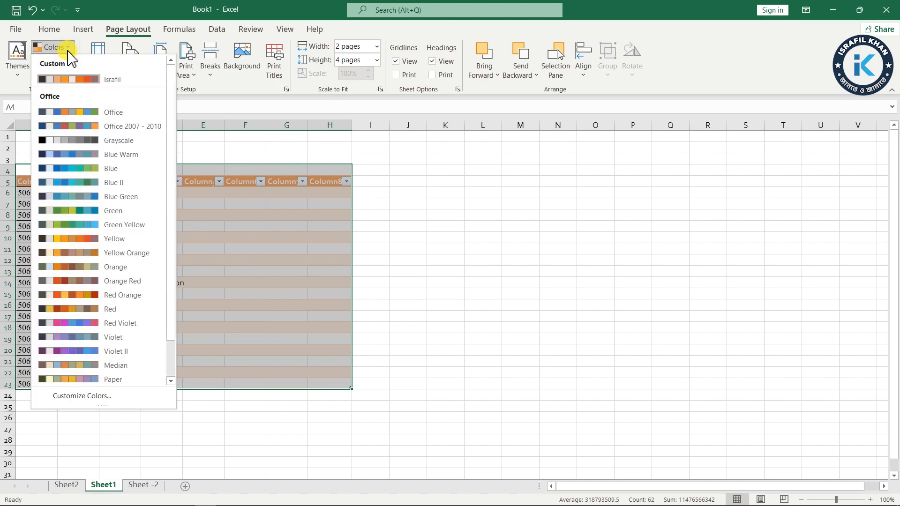
click(135, 82)
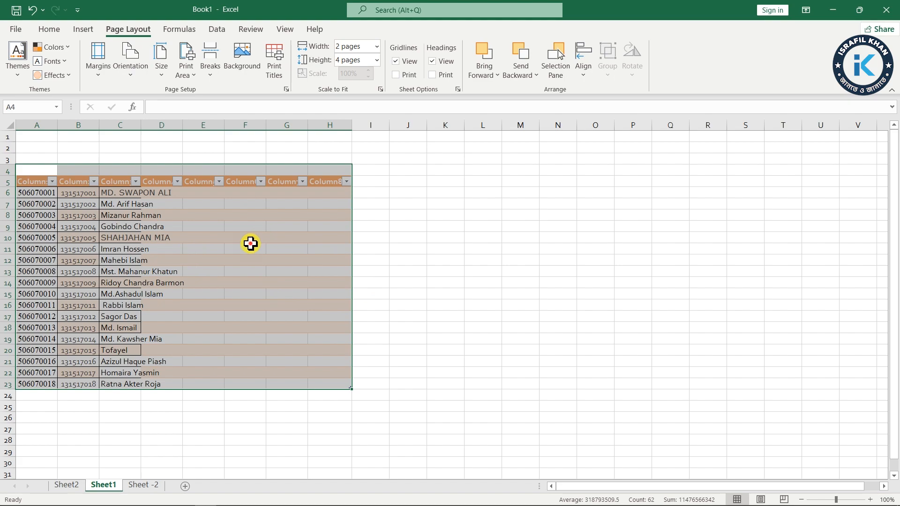
drag(249, 245, 235, 241)
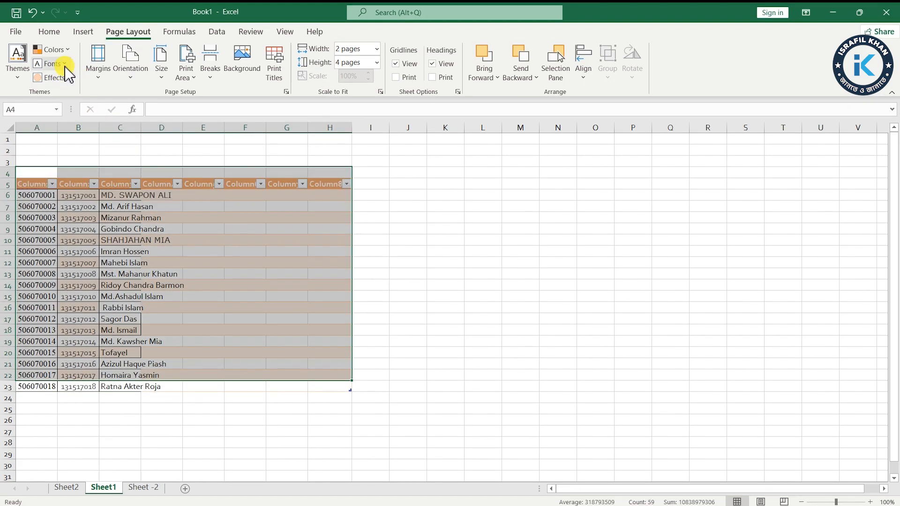
click(66, 69)
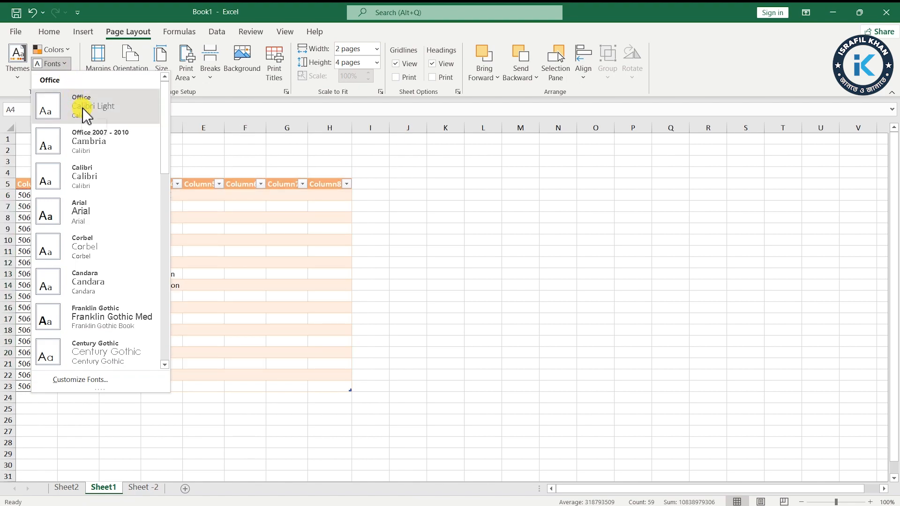
click(416, 256)
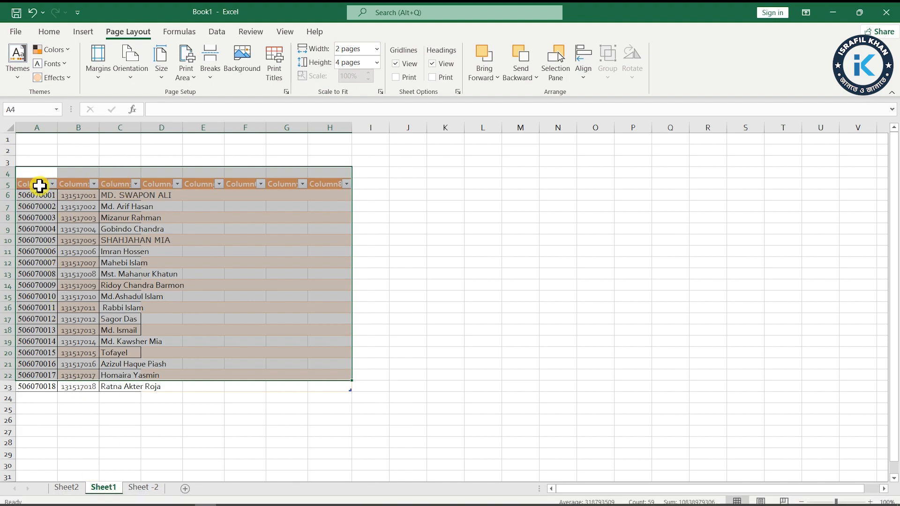
Insert eleven blank columns at column A so that the Sheet1 table starts in column L.
click(30, 123)
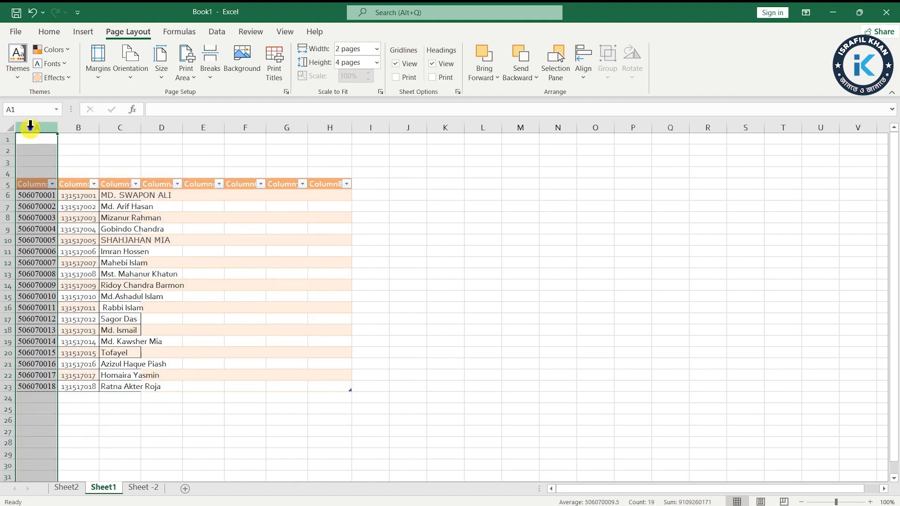
right_click(30, 124)
click(68, 229)
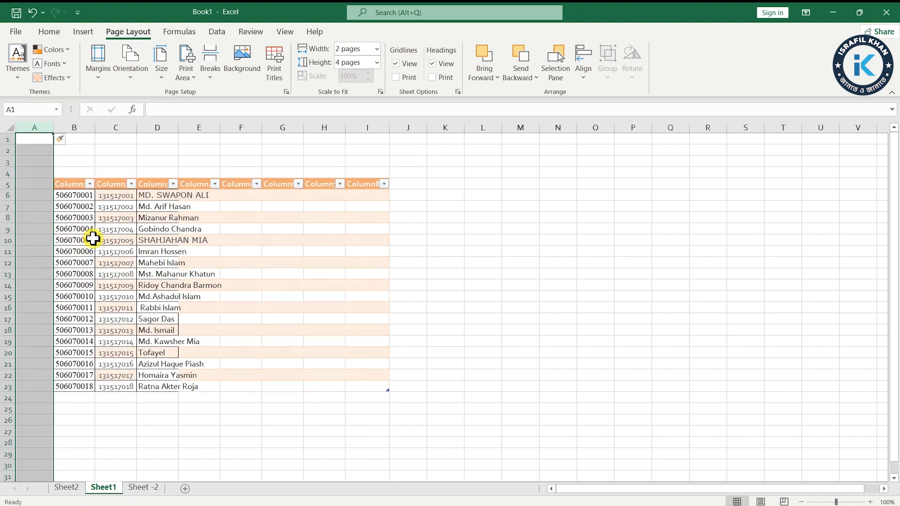
key(F4)
key(F4)
key(F4)
key(F4)
key(F4)
key(F4)
key(F4)
key(F4)
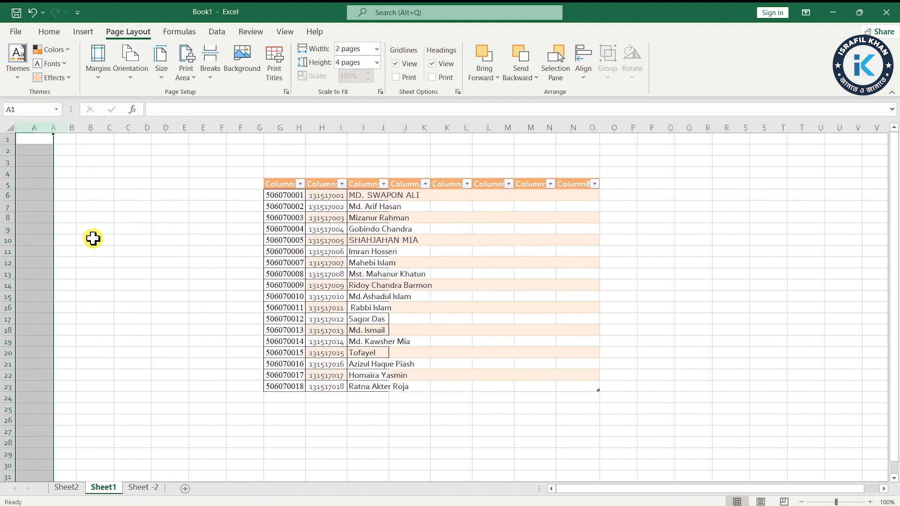
key(F4)
key(F4)
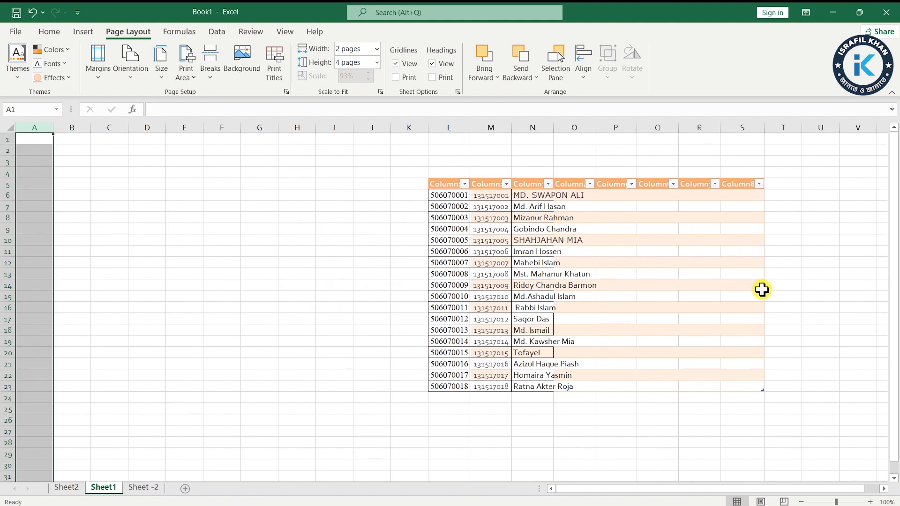
AutoFit the width of column N, which holds the names, to its contents.
click(792, 241)
double_click(552, 130)
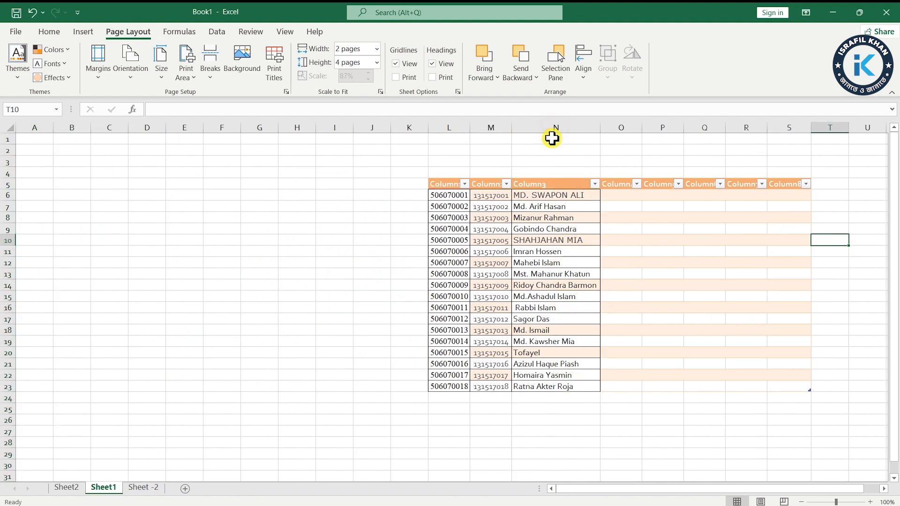
click(430, 262)
Select the table range L4:S24 and apply the Calibri theme fonts and the Milk Glass theme effects.
drag(438, 176, 792, 402)
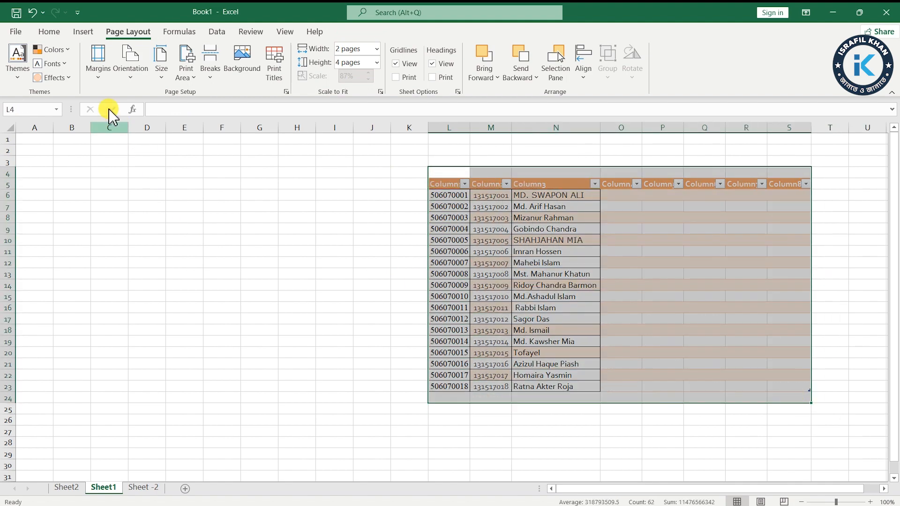
click(64, 64)
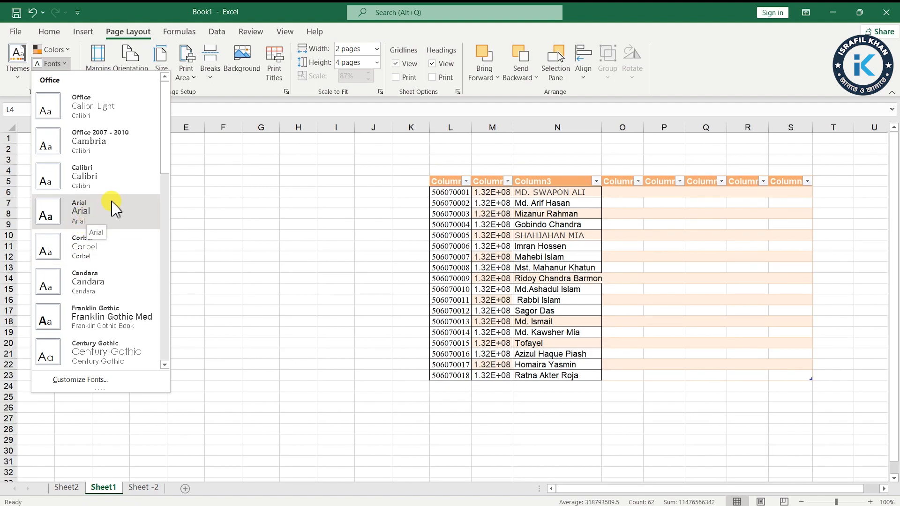
click(90, 183)
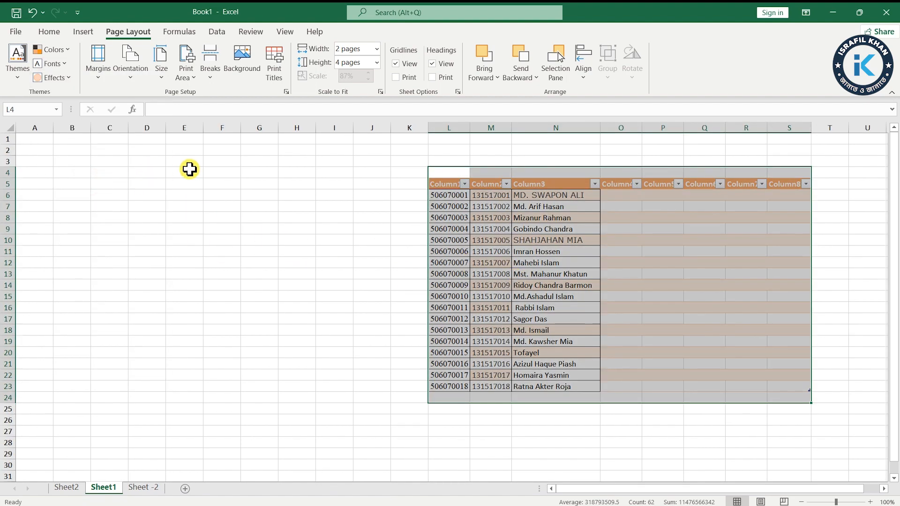
click(68, 78)
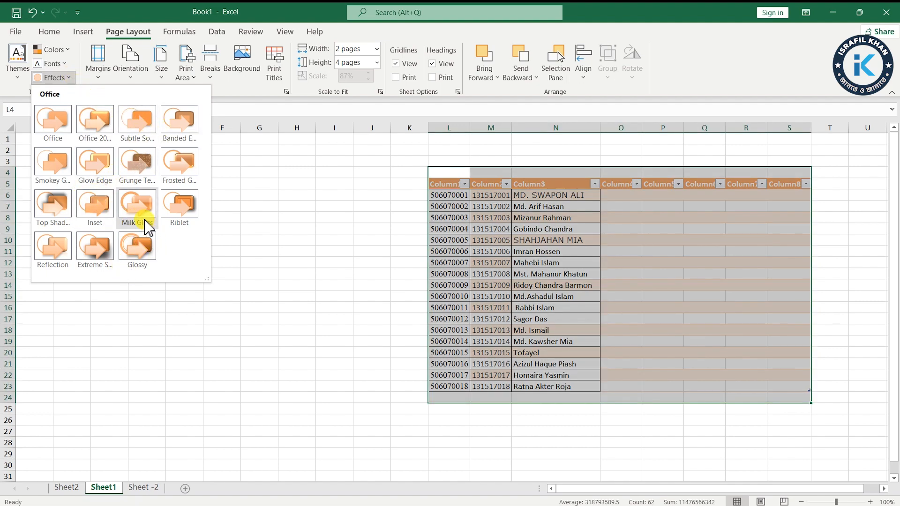
click(138, 208)
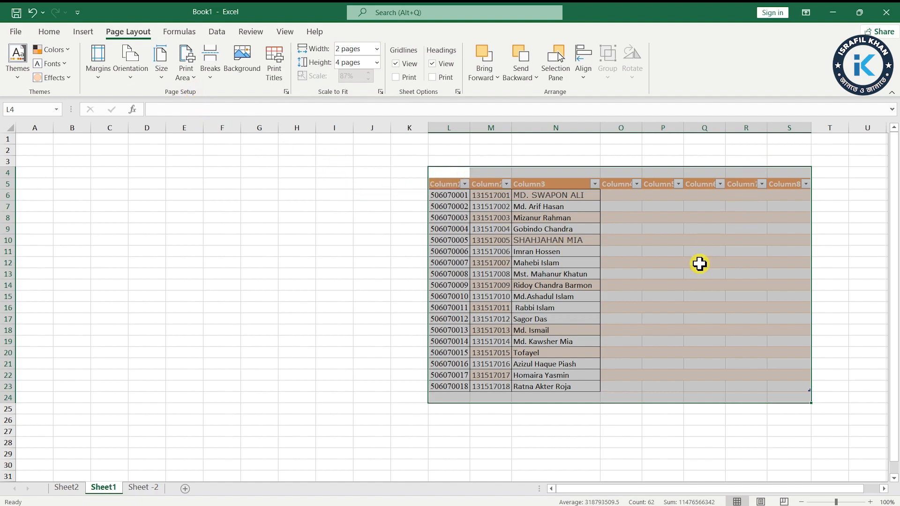
click(569, 272)
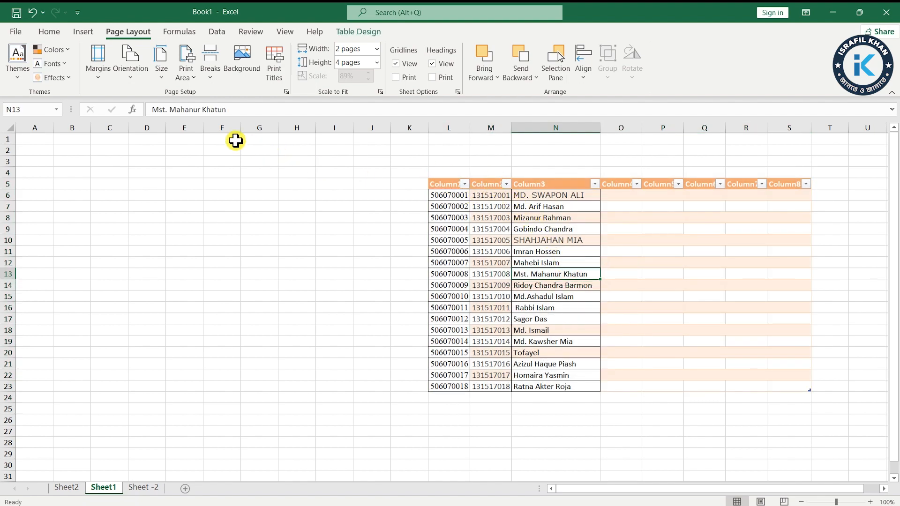
Delete the eleven blank columns A through K so that the Sheet1 table starts in column A.
drag(36, 128, 409, 124)
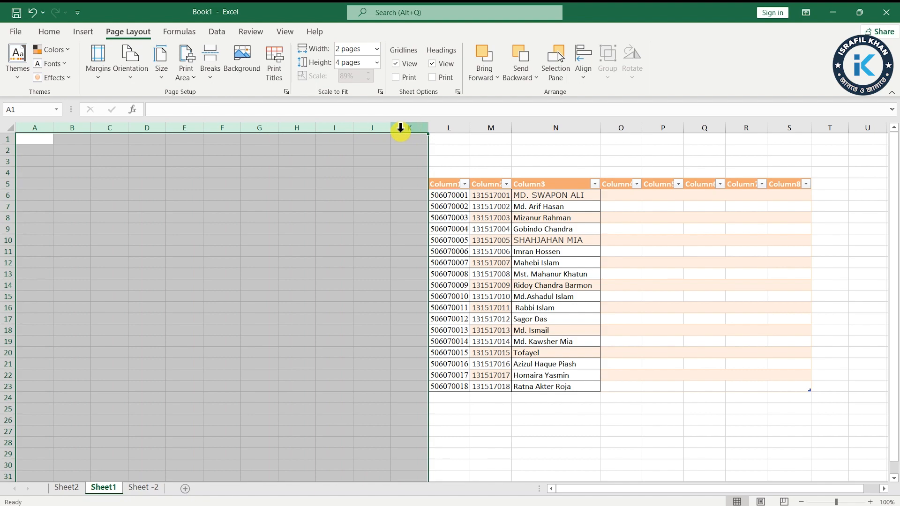
right_click(400, 127)
click(457, 243)
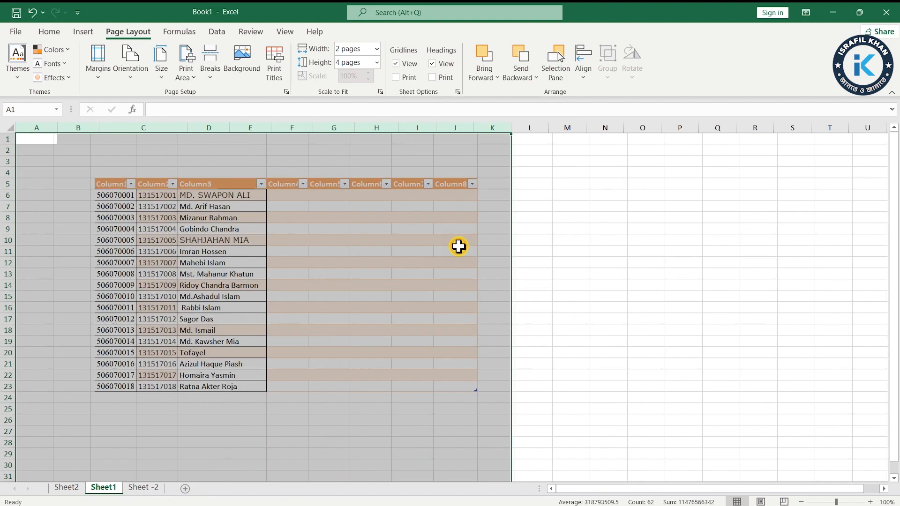
drag(491, 332, 492, 340)
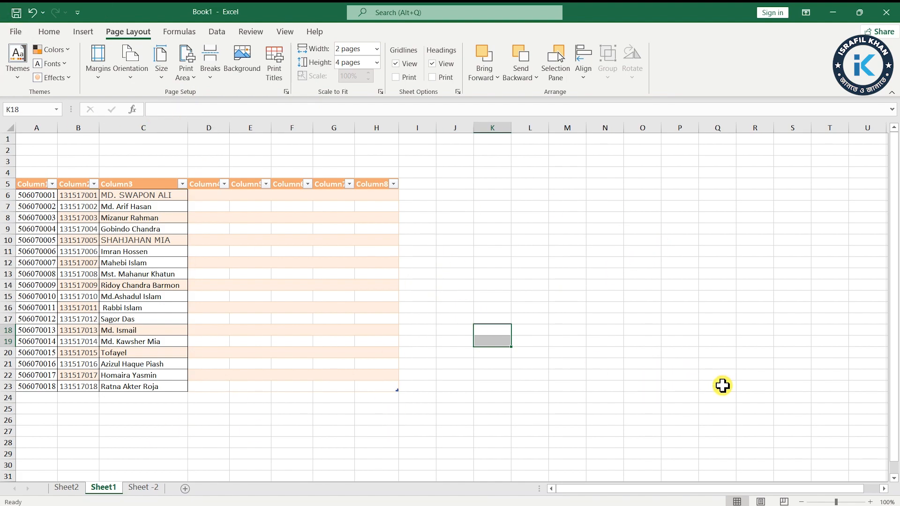
Show Sheet1 in Page Layout view and apply the Normal margins preset.
mouse_move(781, 504)
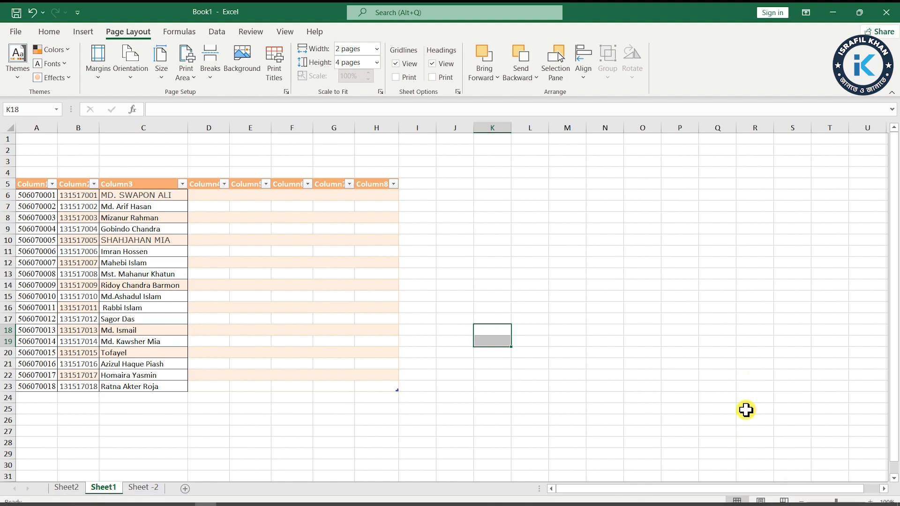
click(760, 502)
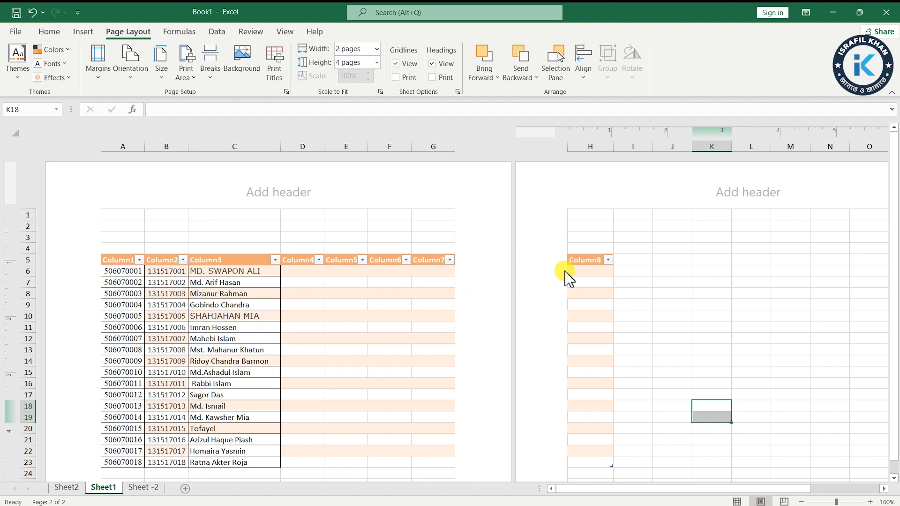
scroll(314, 314, down, 1)
scroll(534, 308, up, 1)
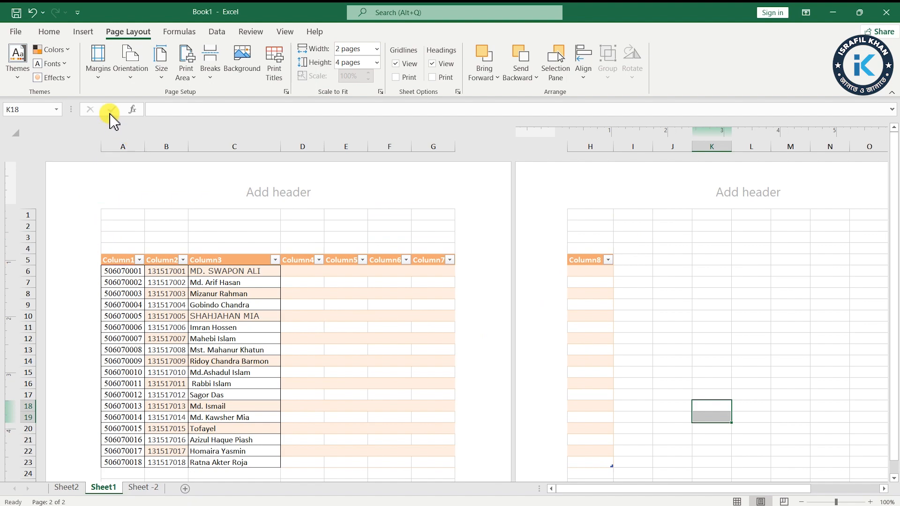
click(104, 86)
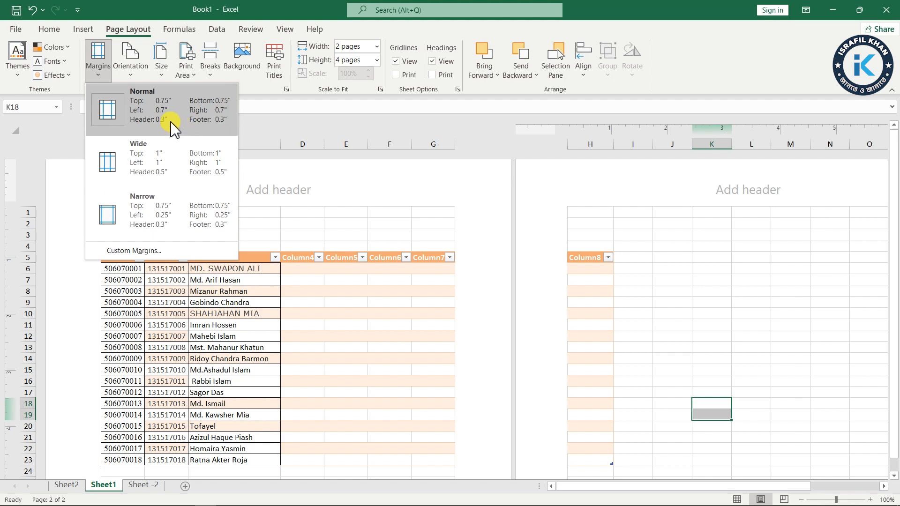
click(170, 126)
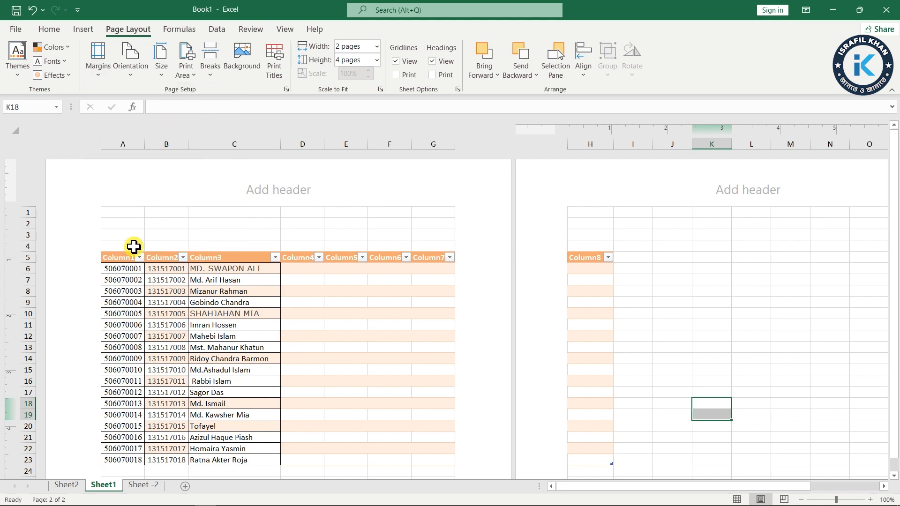
Select the range A4:G22, try the Wide margins preset and replace it with the Narrow preset.
click(121, 234)
drag(118, 242, 440, 453)
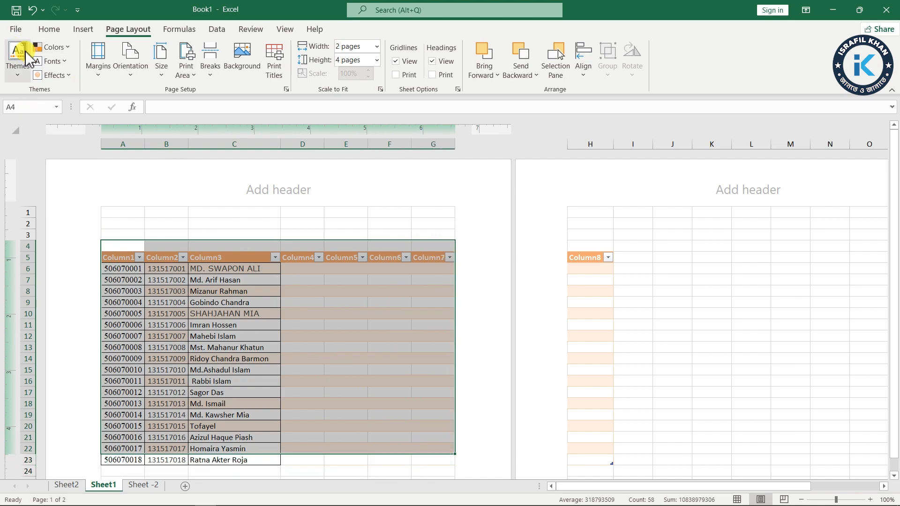
click(100, 70)
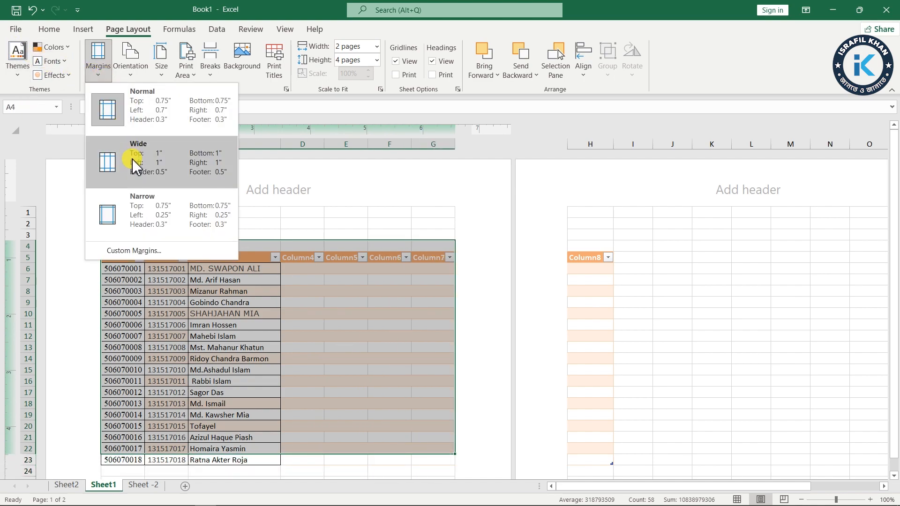
click(119, 146)
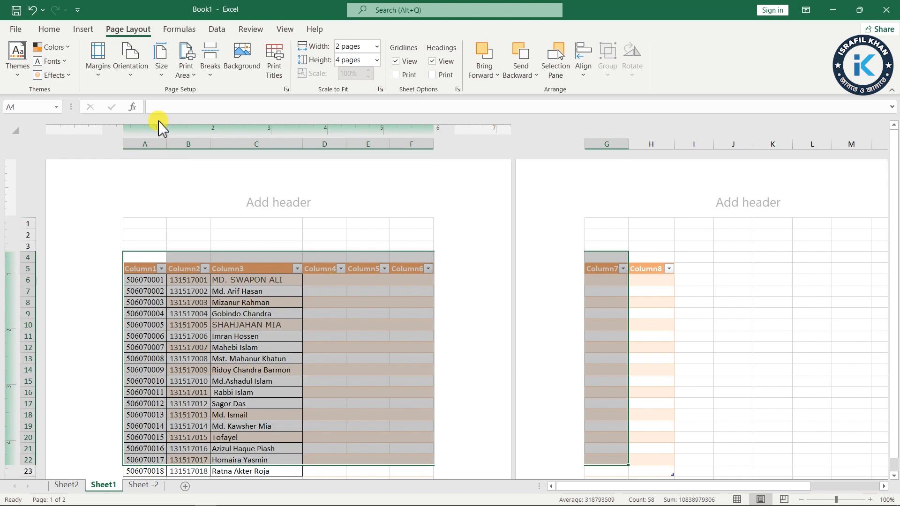
click(105, 77)
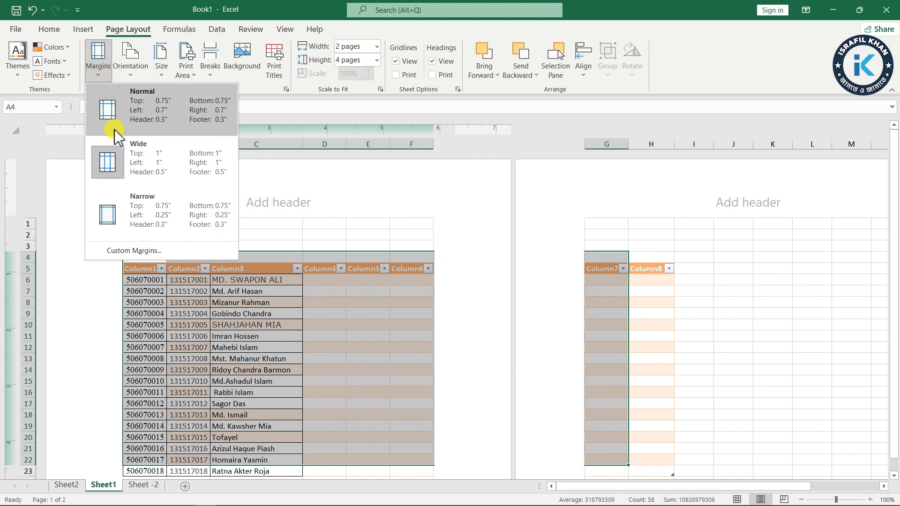
click(148, 218)
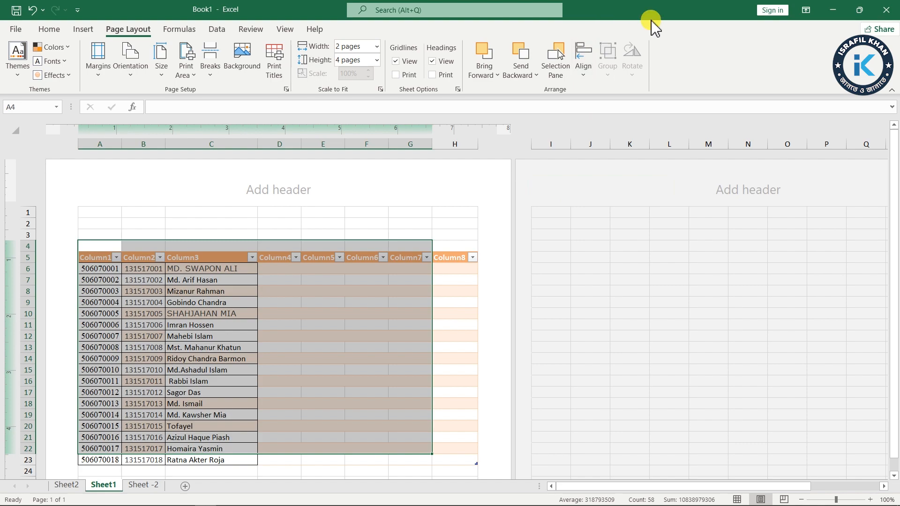
Change the page orientation to Landscape and switch it back to Portrait.
click(131, 80)
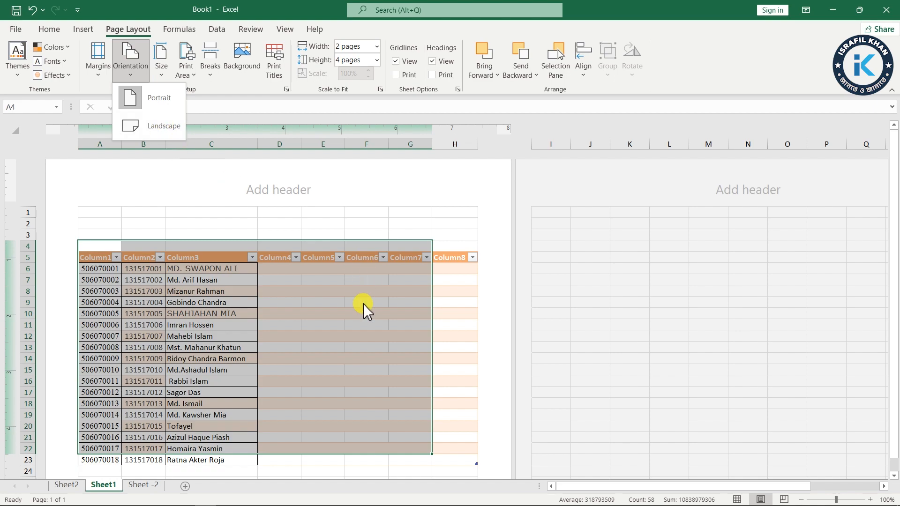
click(157, 128)
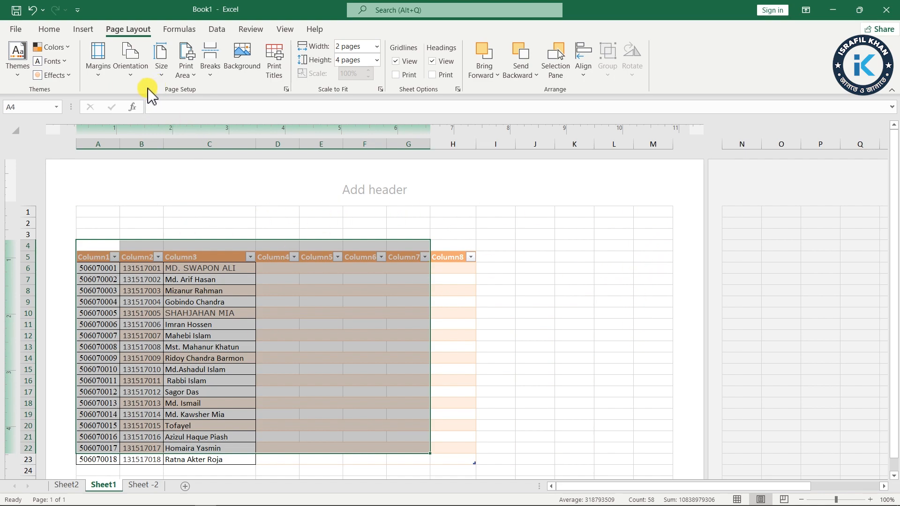
click(132, 75)
click(143, 101)
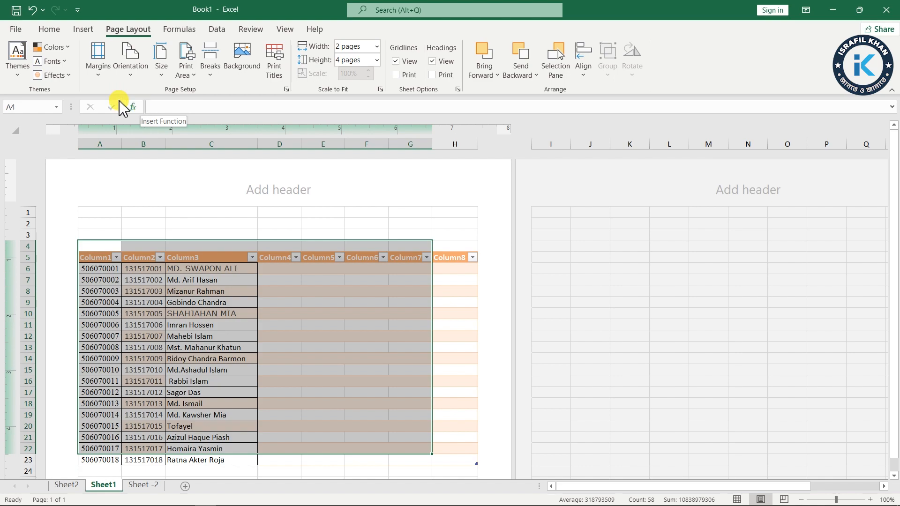
Try the Letter and Tabloid paper sizes on the sheet, one after the other.
click(161, 80)
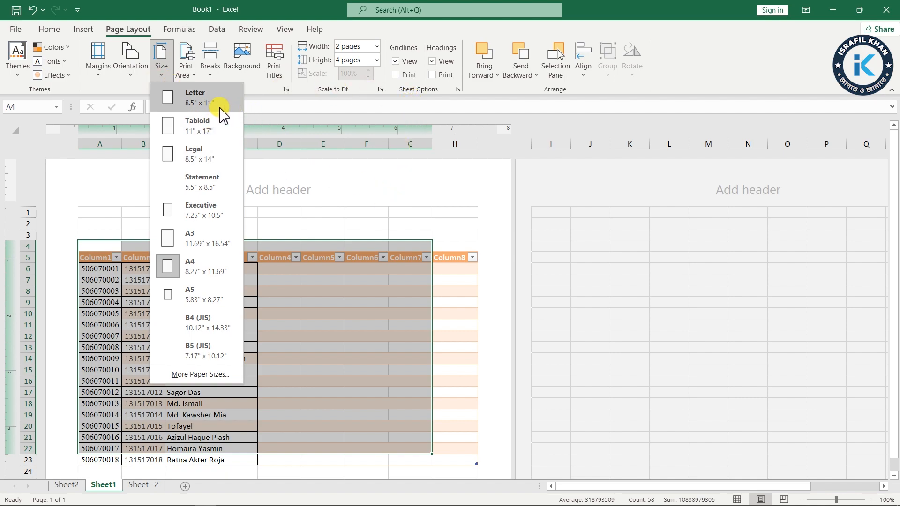
click(202, 107)
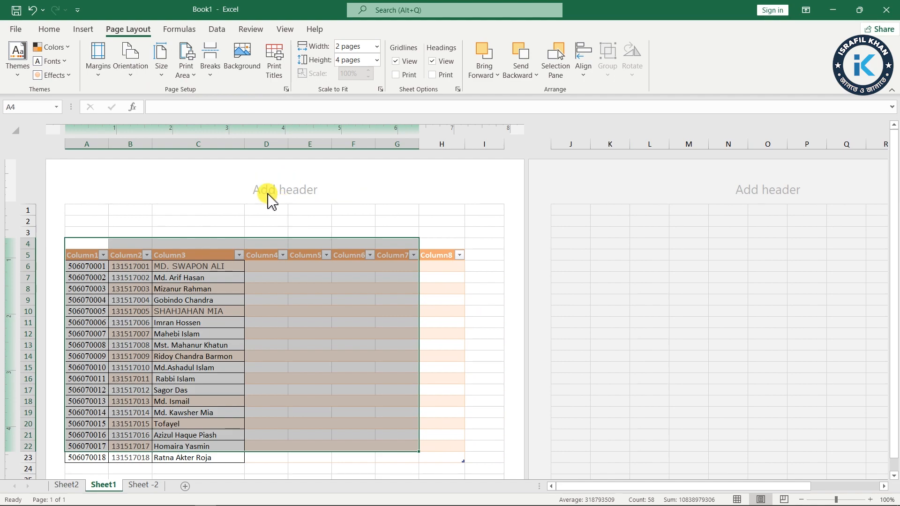
click(160, 74)
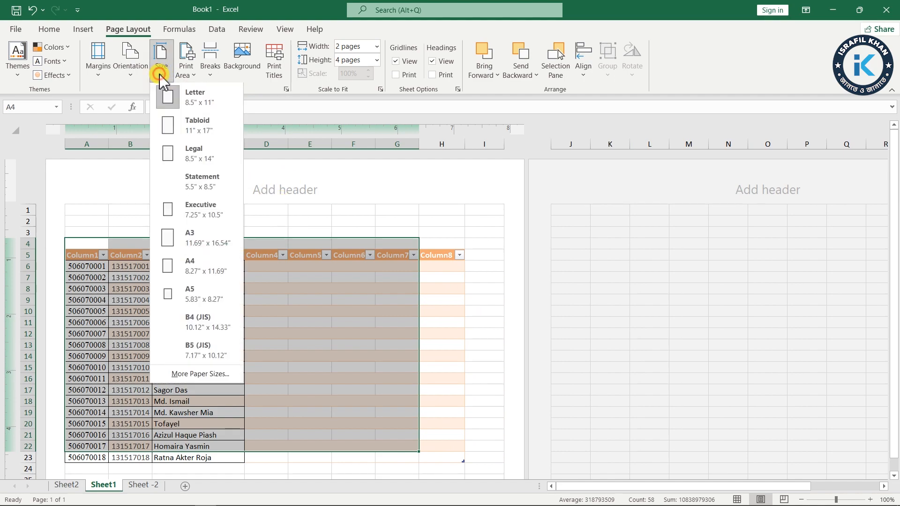
click(204, 132)
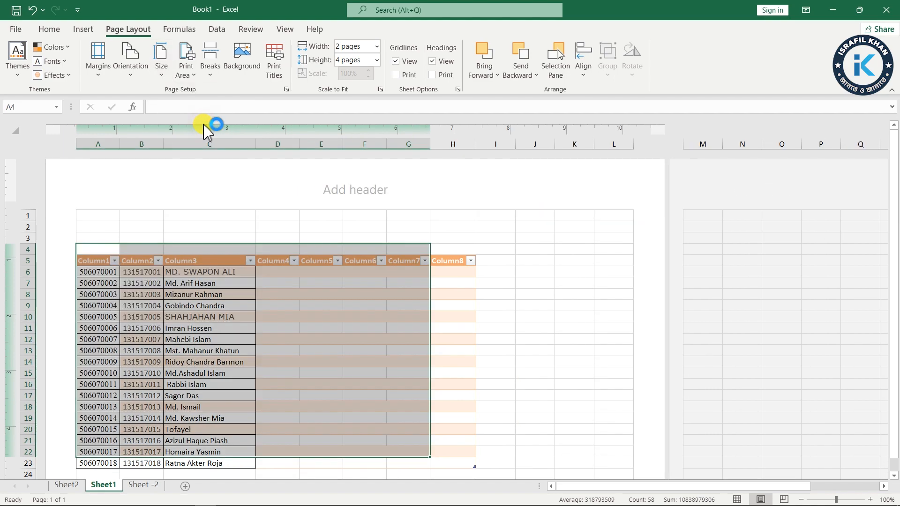
Set the paper size to Legal and look over the page down to its footer.
click(163, 74)
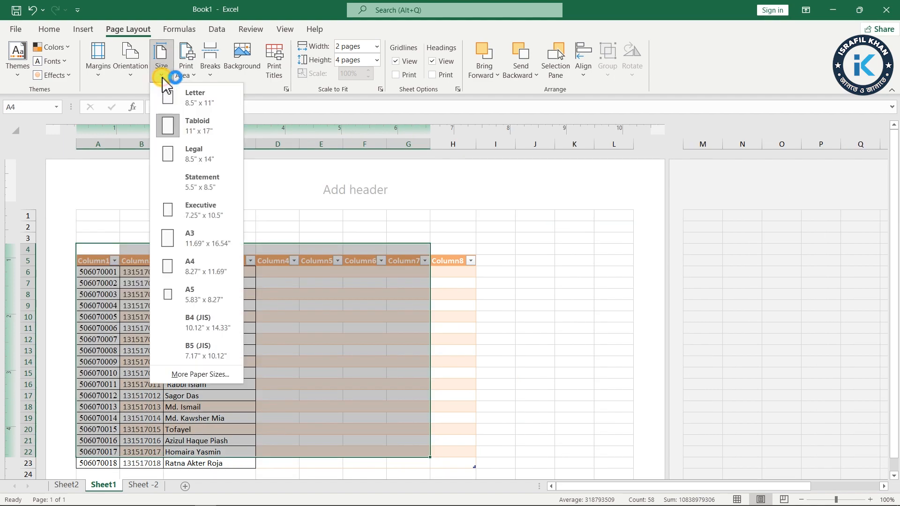
click(204, 154)
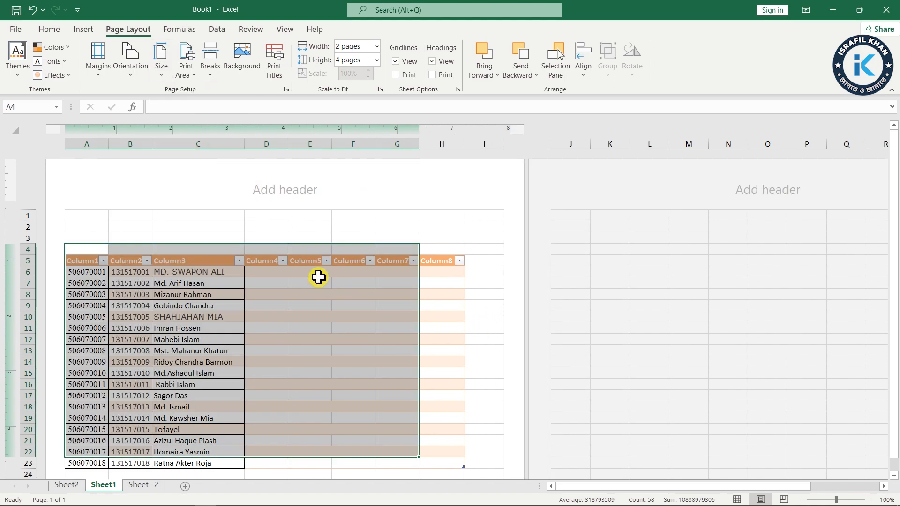
scroll(319, 290, down, 5)
scroll(318, 293, down, 15)
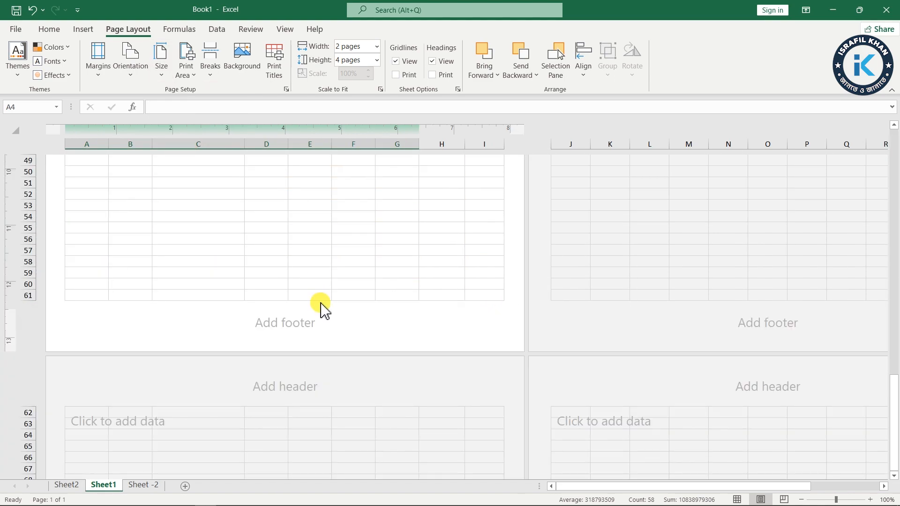
scroll(323, 290, up, 13)
scroll(325, 287, up, 8)
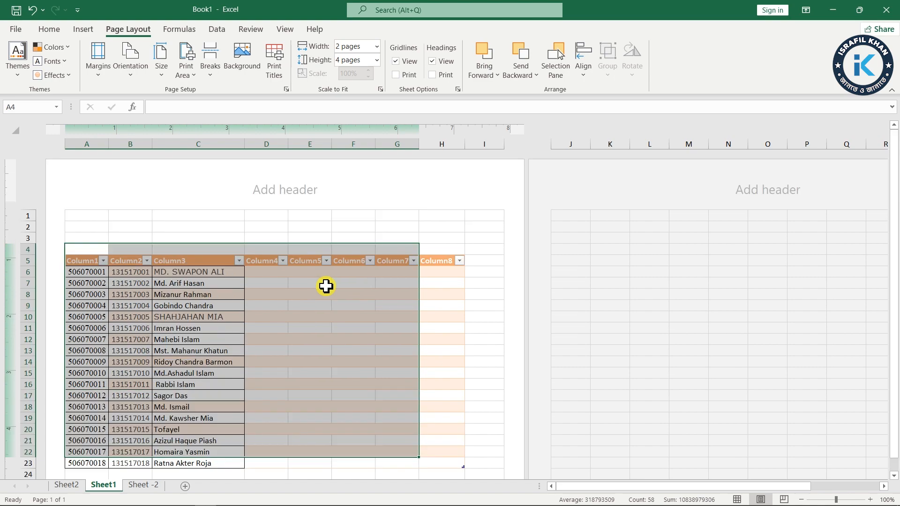
Set the paper size to A5 and review how the table is split across the pages.
click(161, 70)
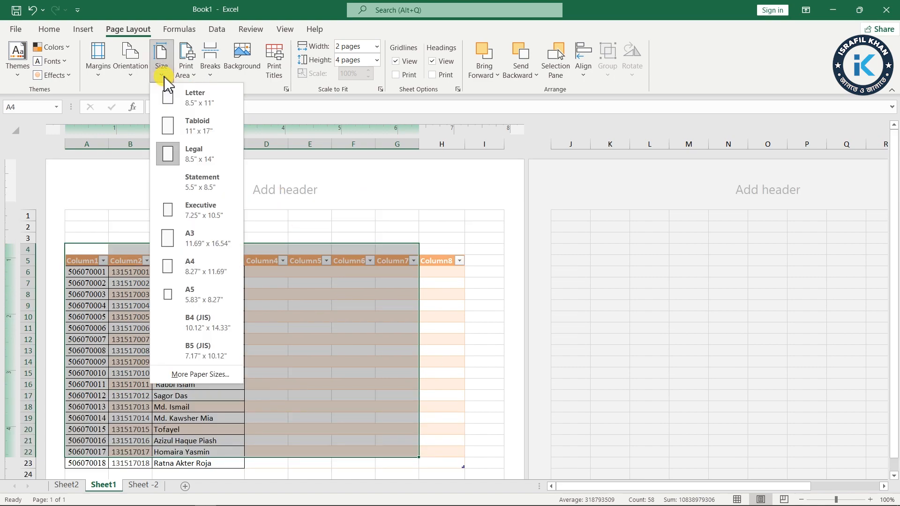
click(209, 299)
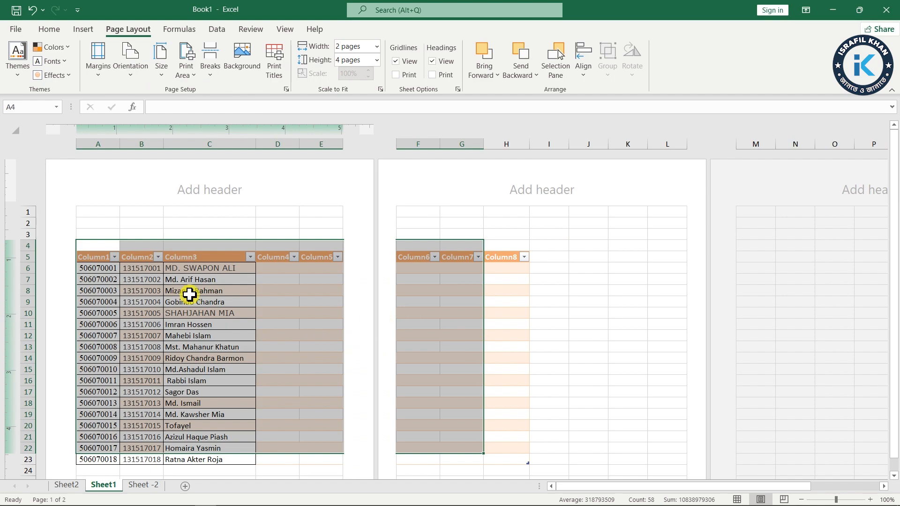
scroll(225, 311, down, 10)
scroll(235, 321, up, 3)
scroll(235, 320, up, 6)
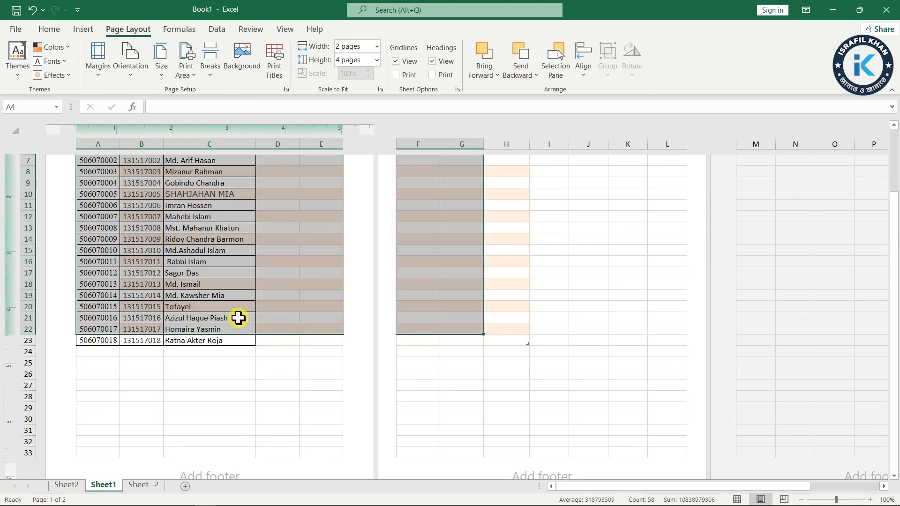
click(164, 78)
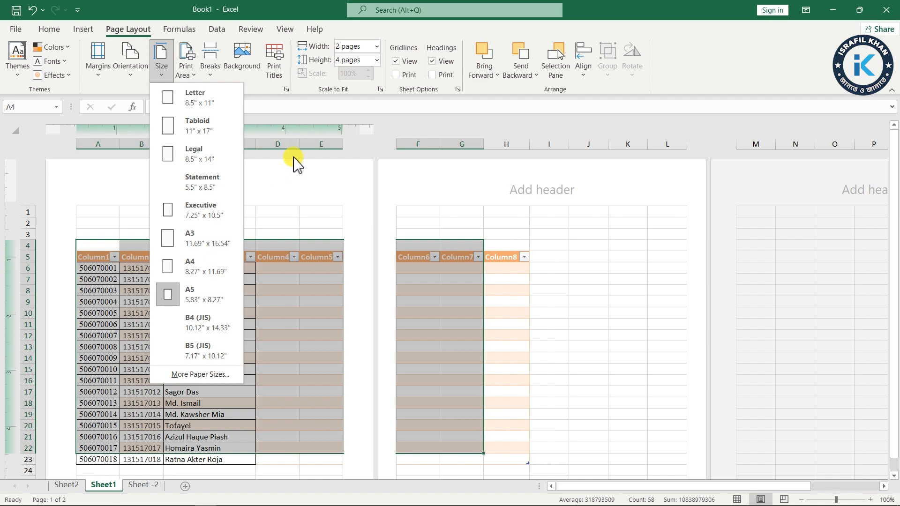
click(194, 80)
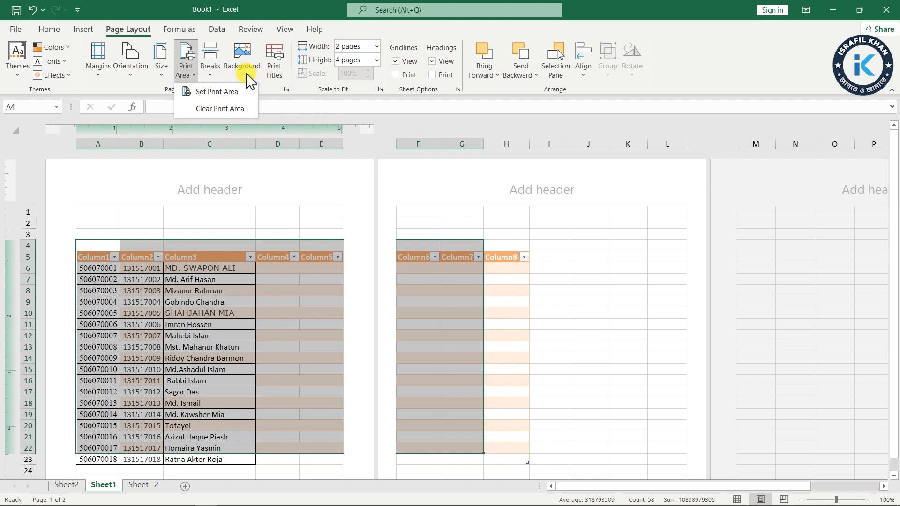
click(408, 129)
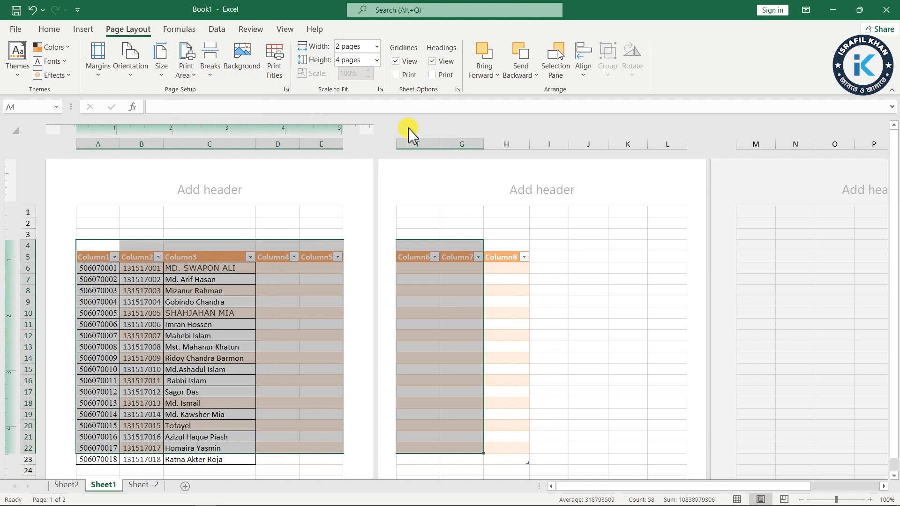
Examine the page, scaling and sheet print settings in the Page Setup dialog and close it without changes.
click(287, 88)
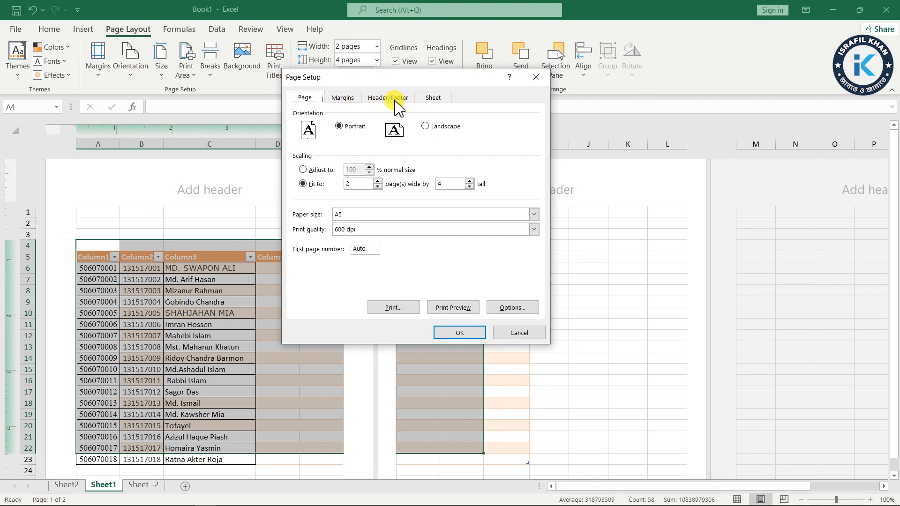
click(538, 79)
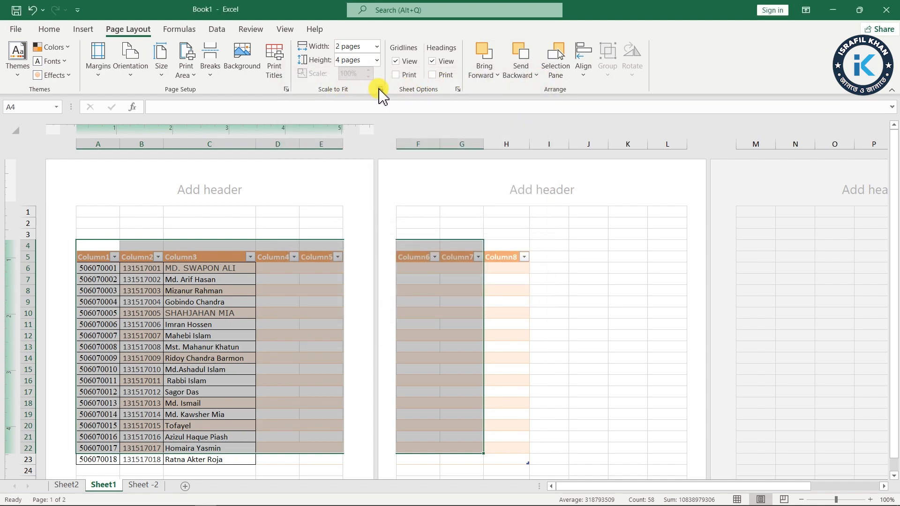
click(381, 90)
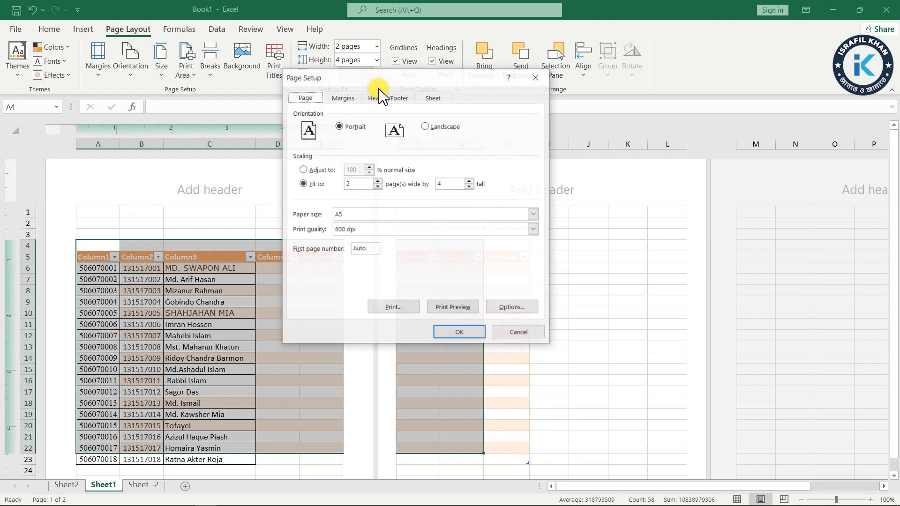
click(536, 78)
click(458, 89)
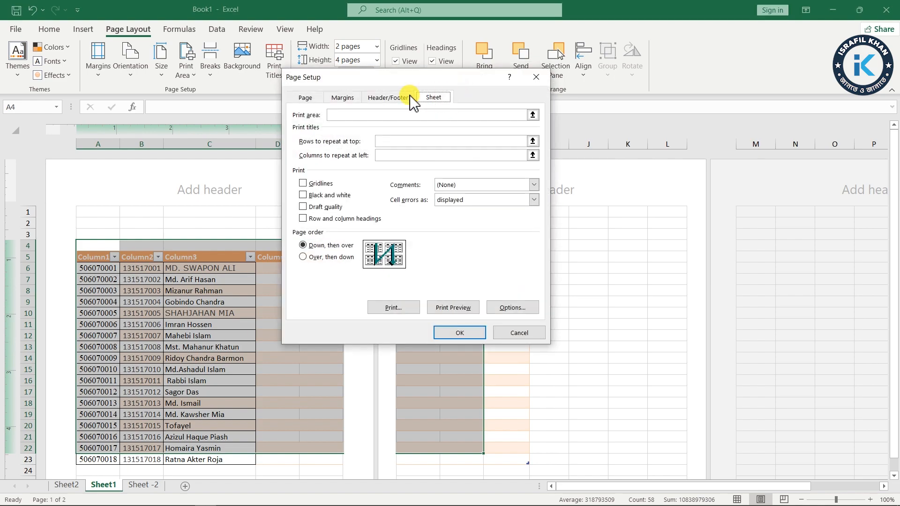
click(536, 77)
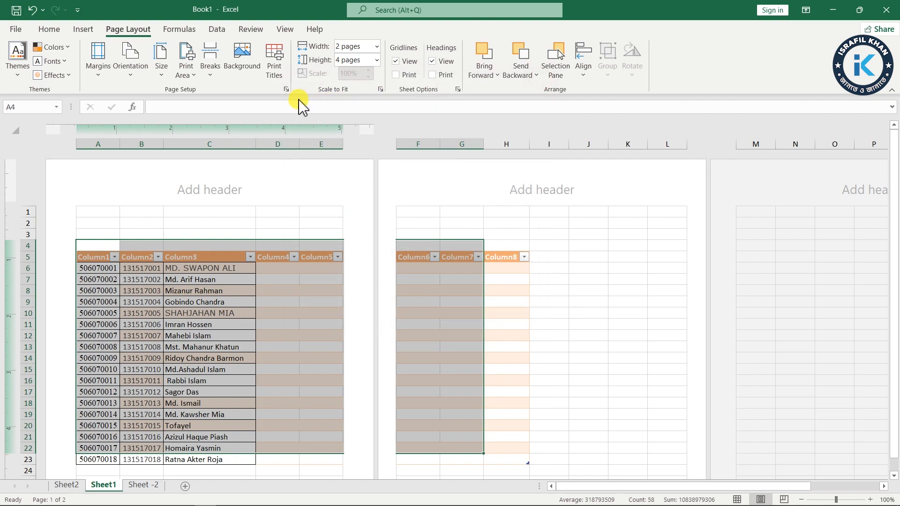
click(286, 90)
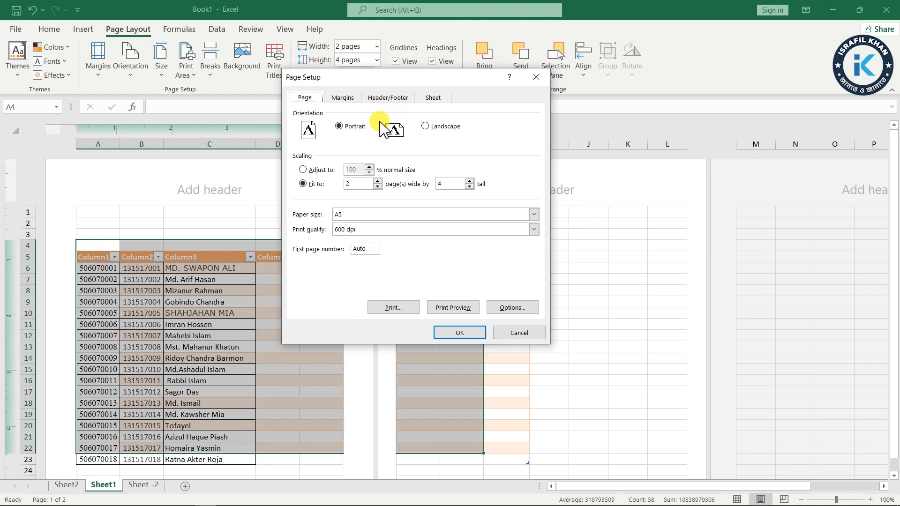
click(518, 333)
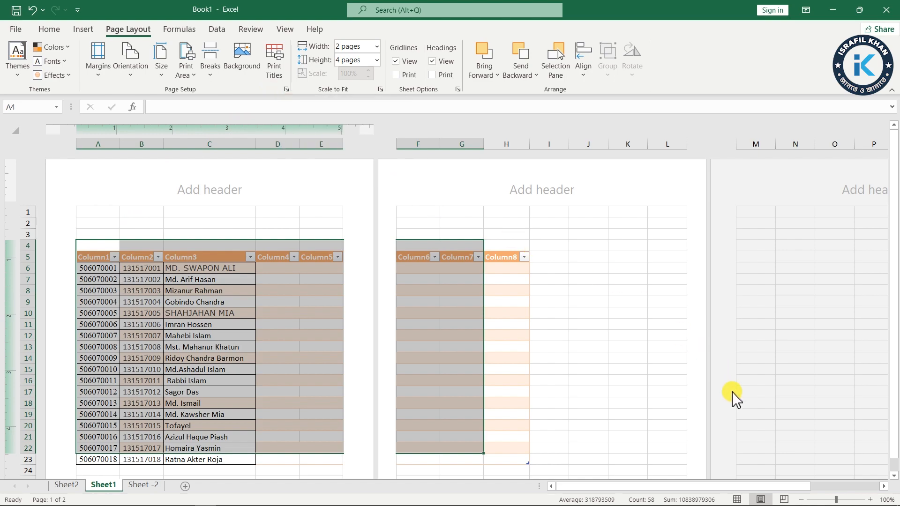
click(841, 500)
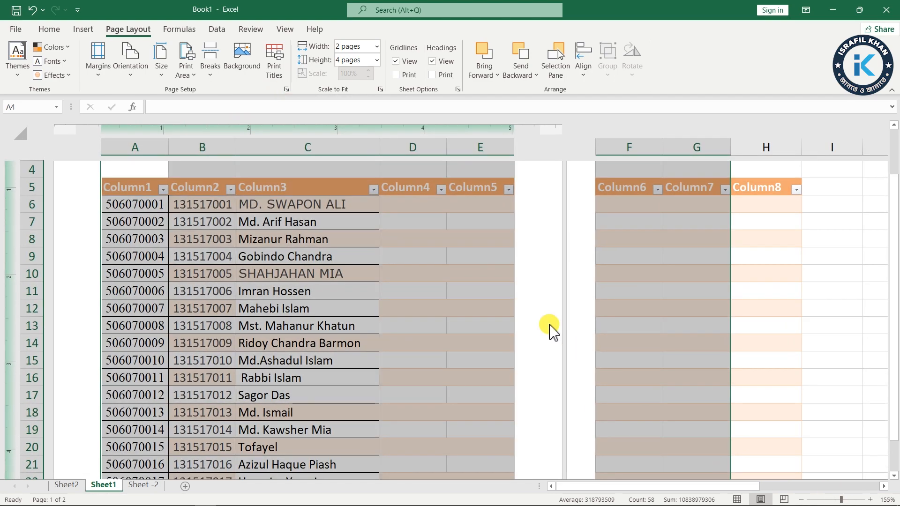
In Page Setup, try landscape orientation, return to portrait, and set the scaling to adjust to 100% of normal size.
click(287, 89)
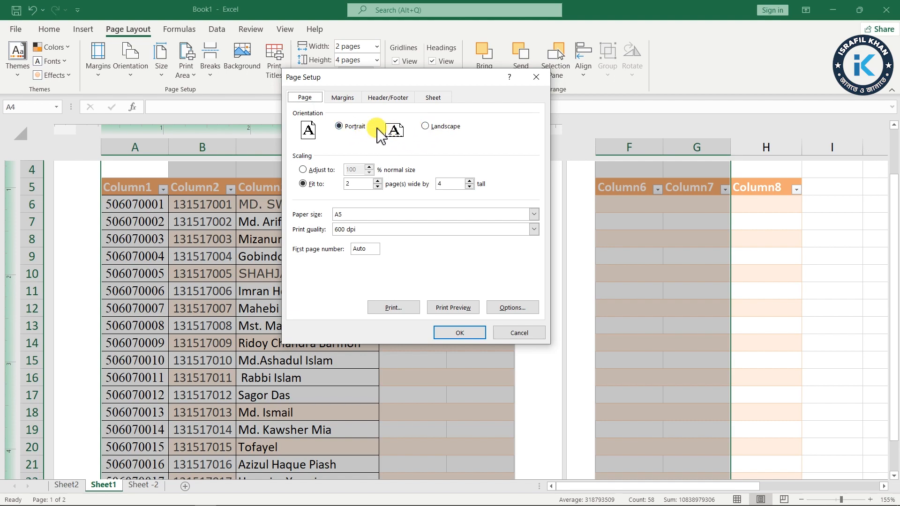
click(425, 126)
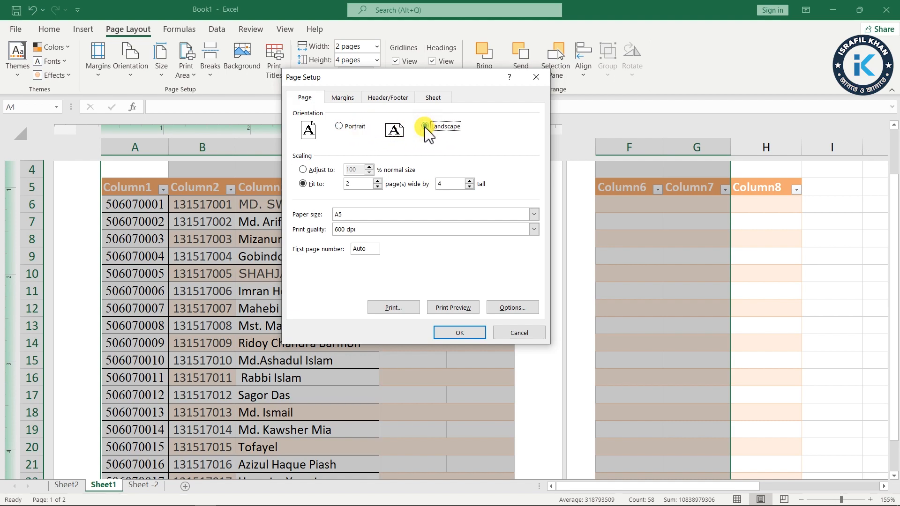
click(342, 127)
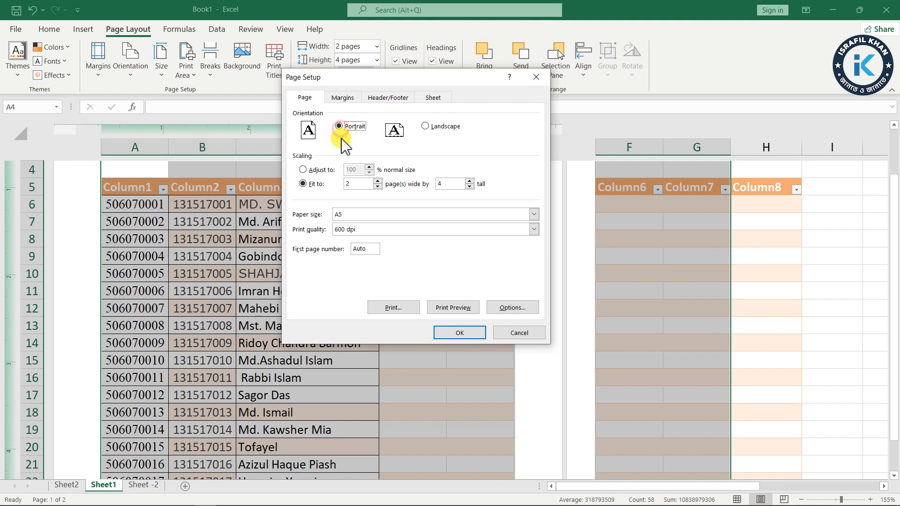
click(303, 170)
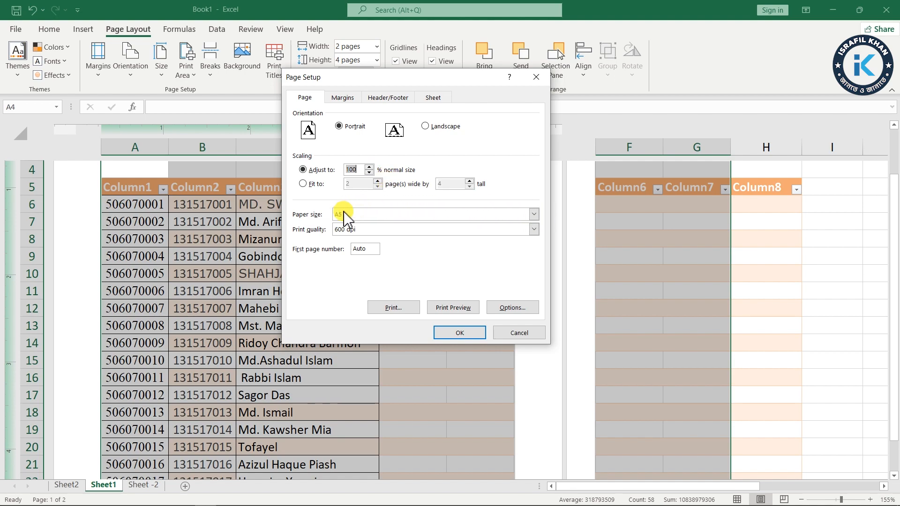
Set the paper size to A4 with 600 dpi print quality and check the sheet in print preview.
click(533, 215)
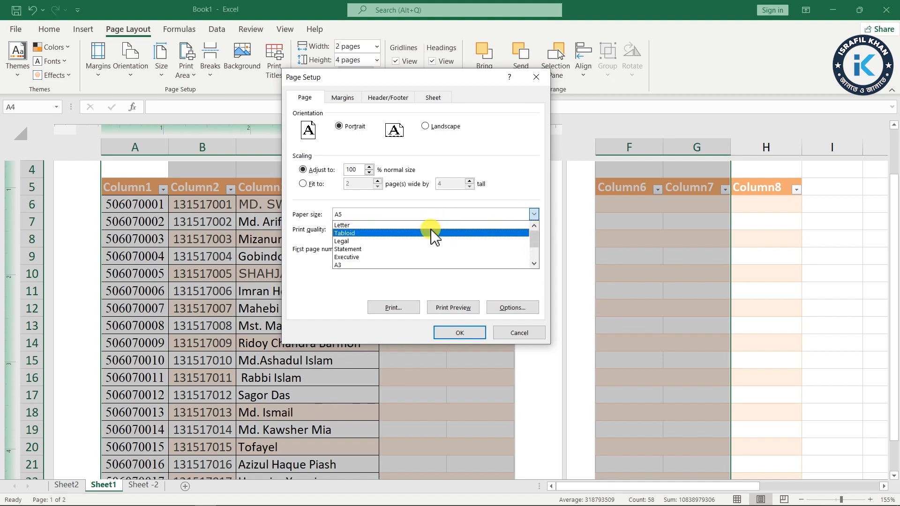
scroll(406, 242, down, 1)
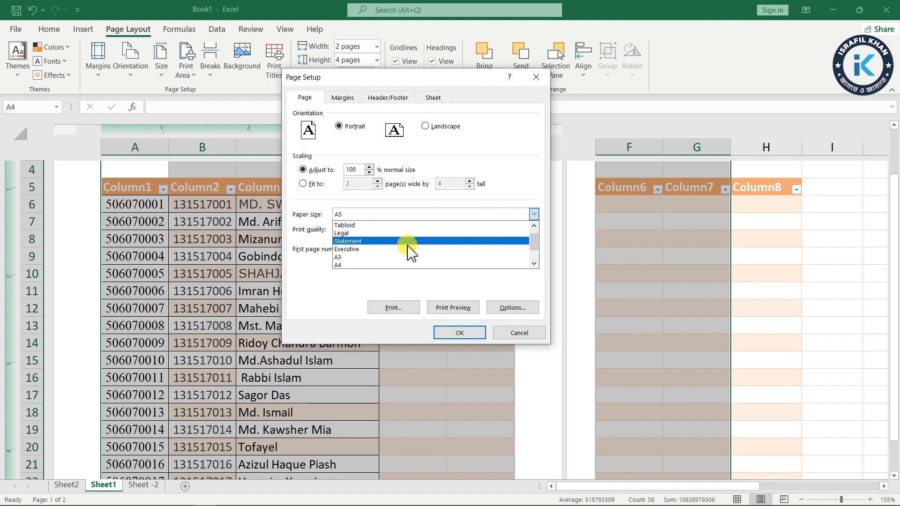
click(386, 265)
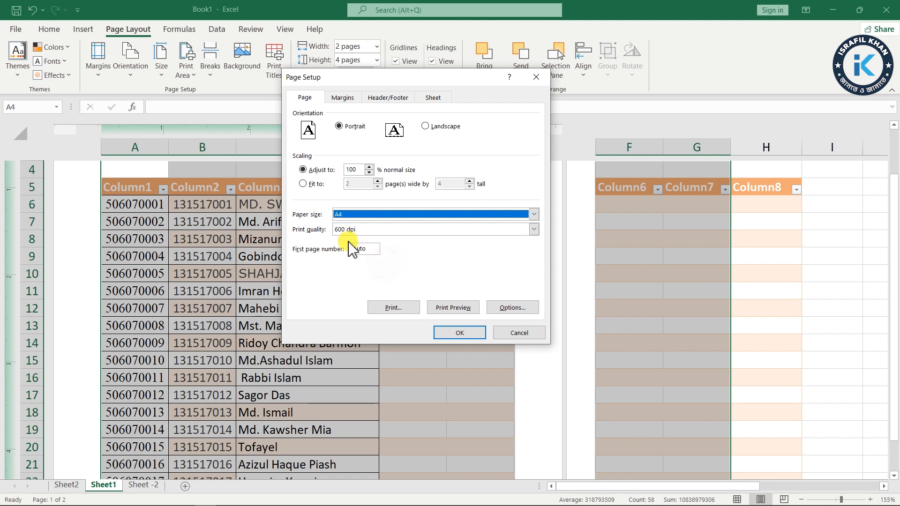
click(389, 230)
click(389, 234)
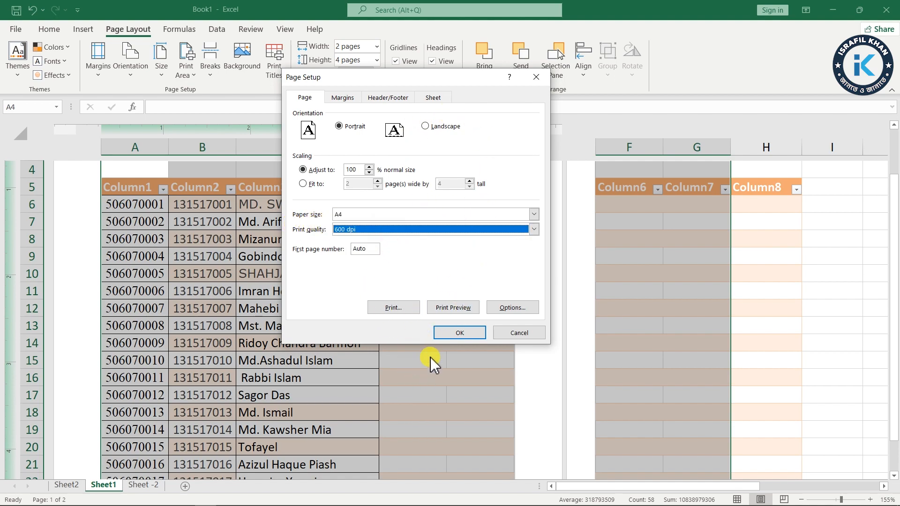
click(451, 310)
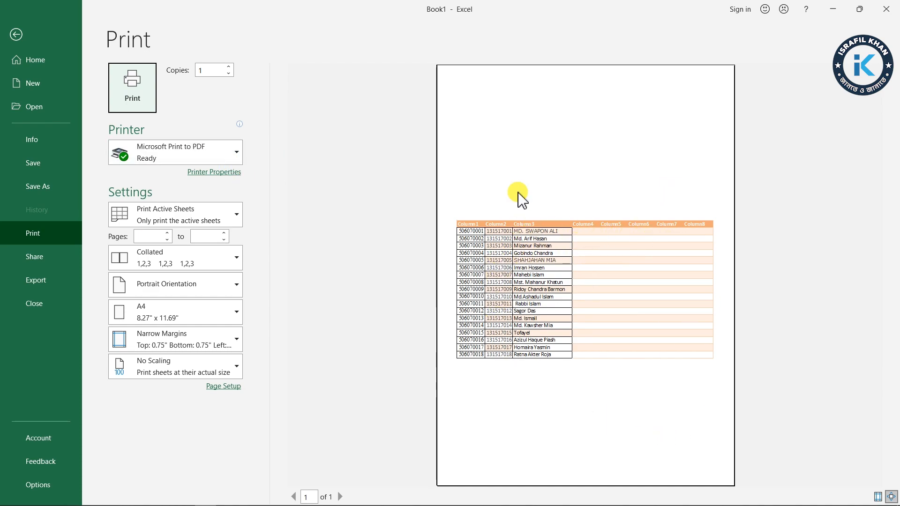
click(17, 36)
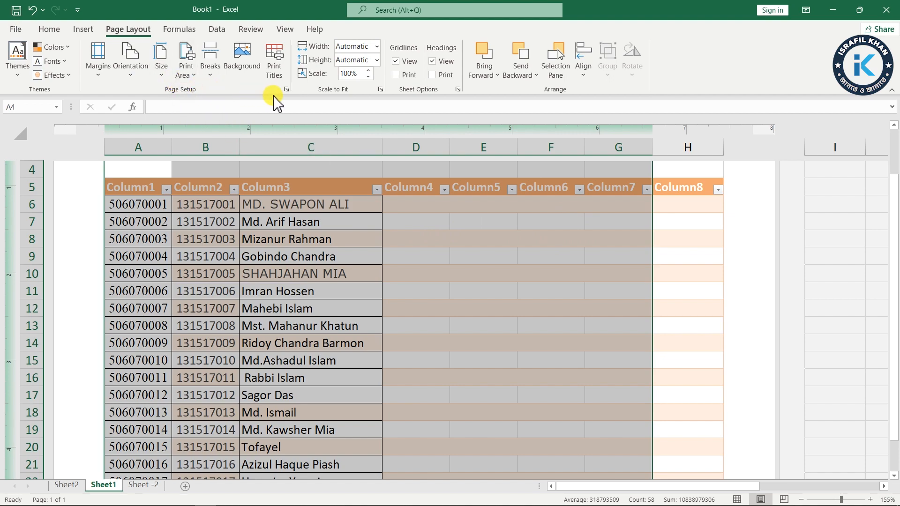
Change the page orientation to landscape in Page Setup and check the result in print preview.
click(287, 89)
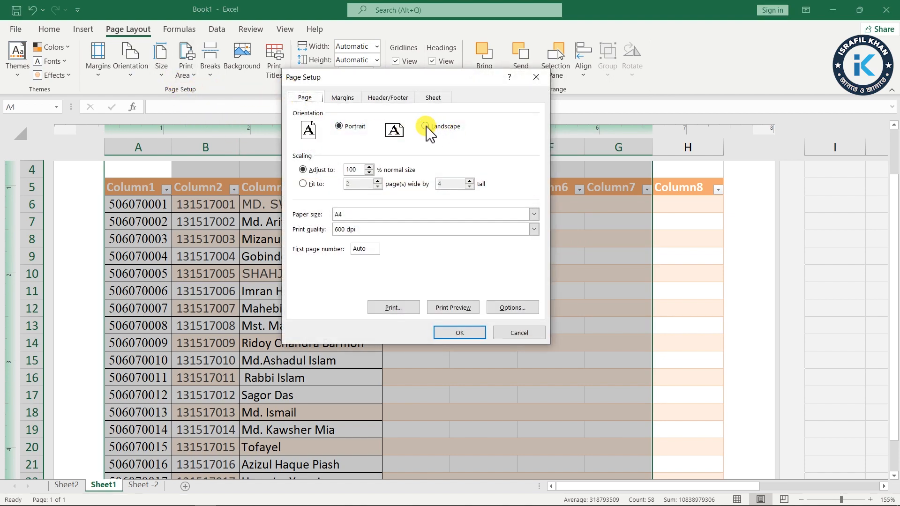
click(443, 126)
click(446, 308)
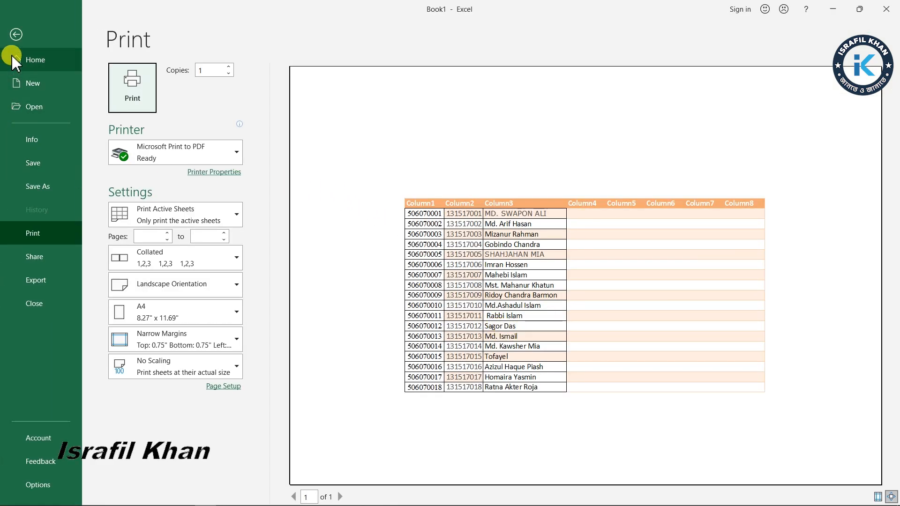
click(16, 34)
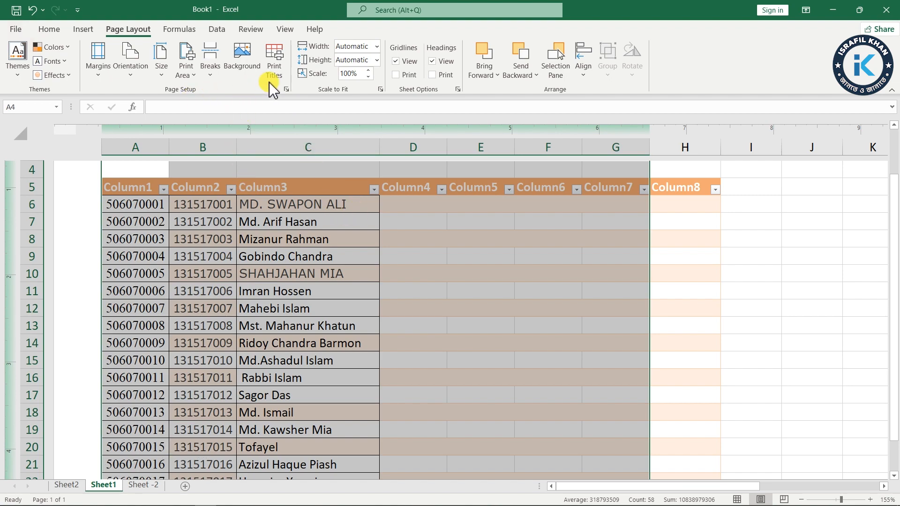
Try the A3 paper size in Page Setup and view the sheet in print preview.
click(286, 88)
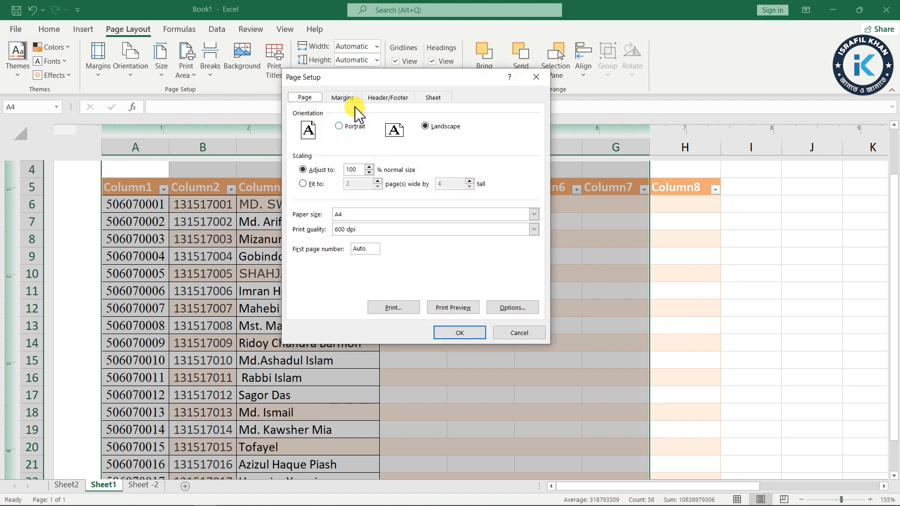
click(351, 214)
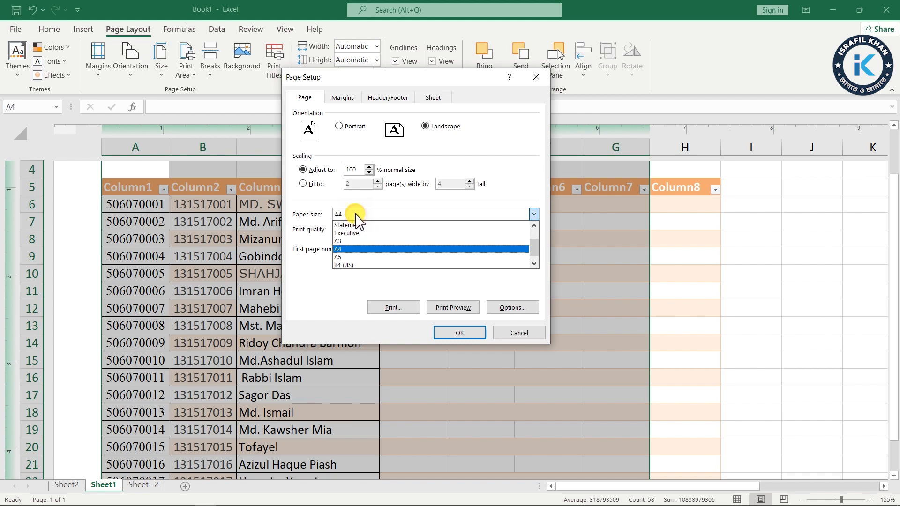
click(347, 242)
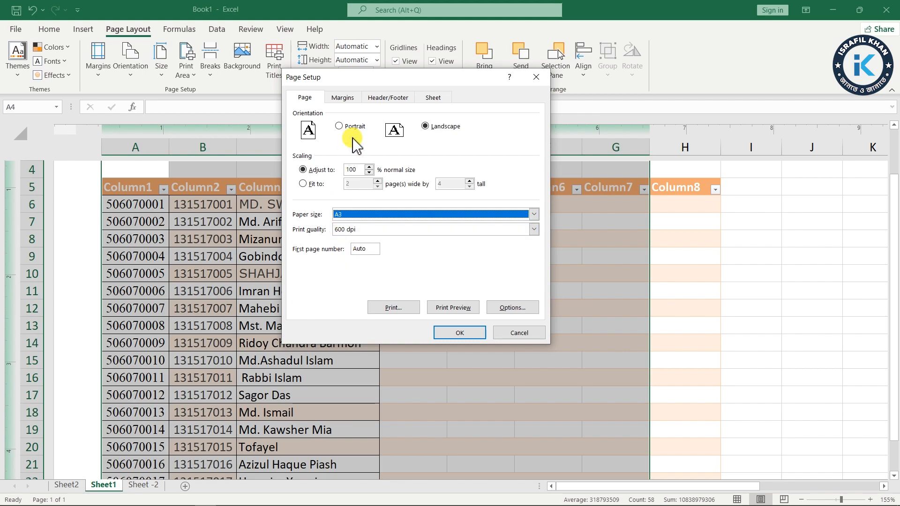
click(453, 308)
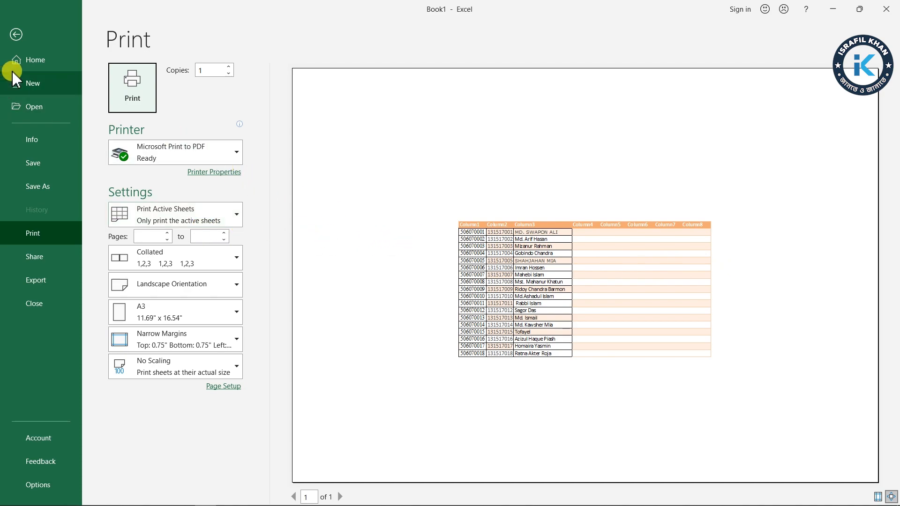
click(16, 35)
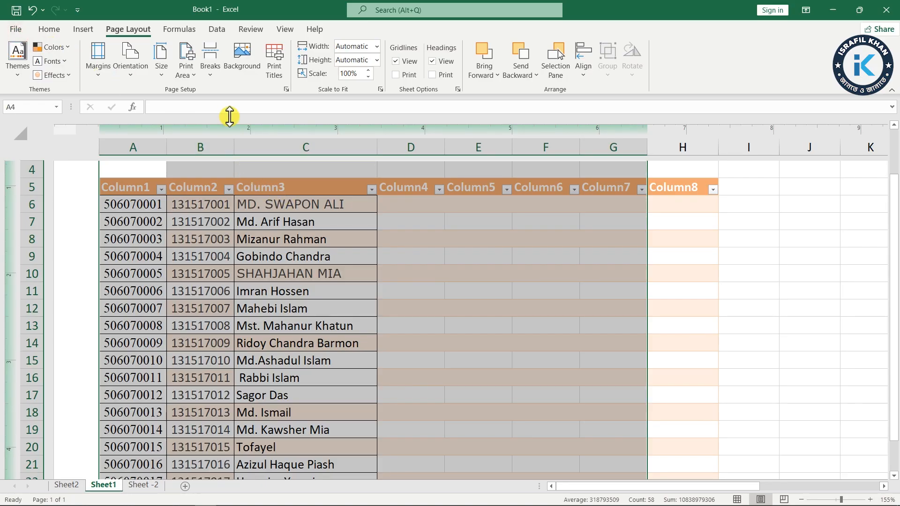
Set the left, right, top and bottom page margins to 1 in Page Setup.
click(285, 89)
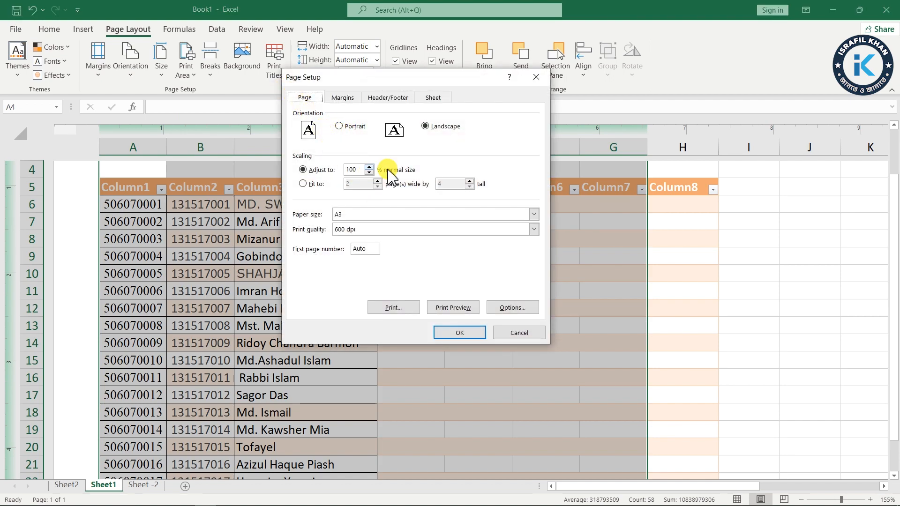
click(343, 98)
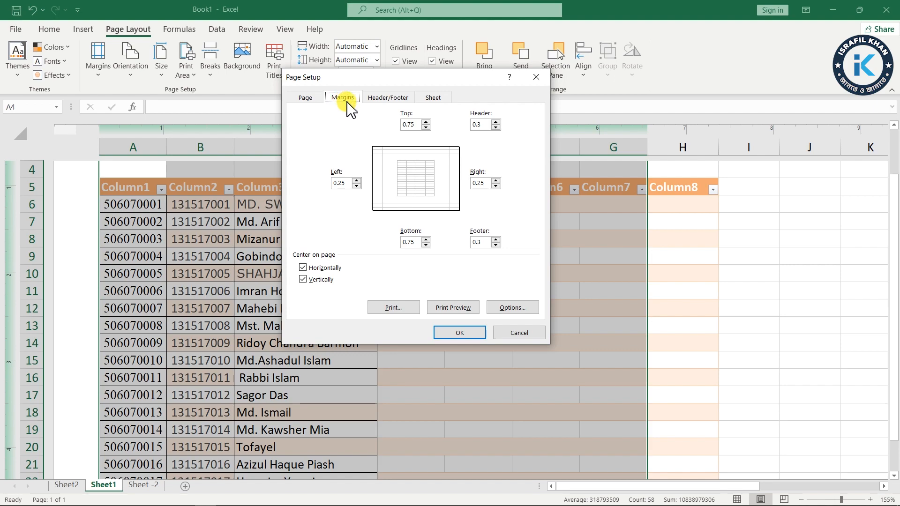
click(345, 183)
drag(350, 183, 328, 183)
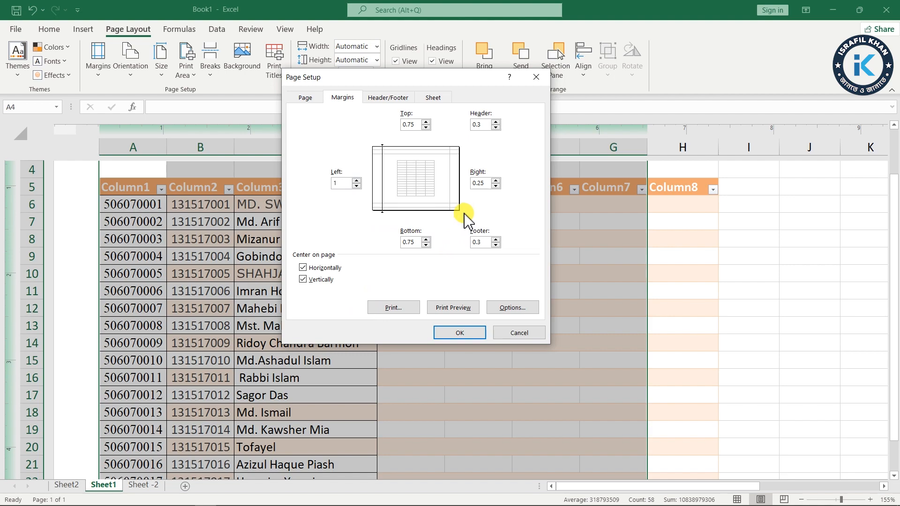
drag(488, 183, 474, 190)
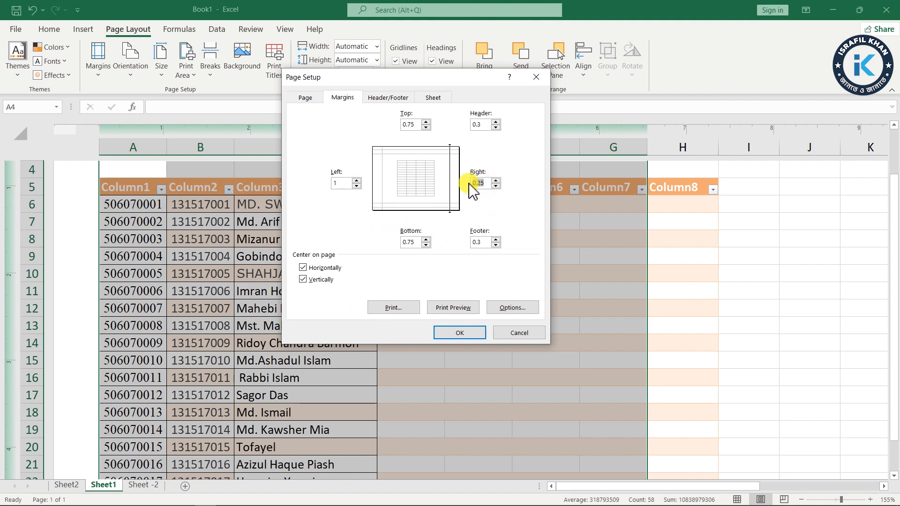
text(1)
drag(417, 122, 384, 129)
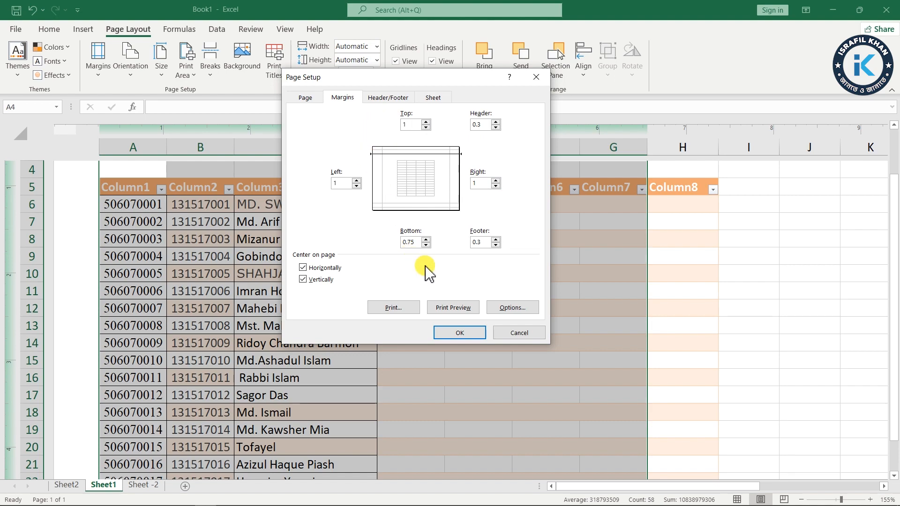
drag(420, 243, 380, 246)
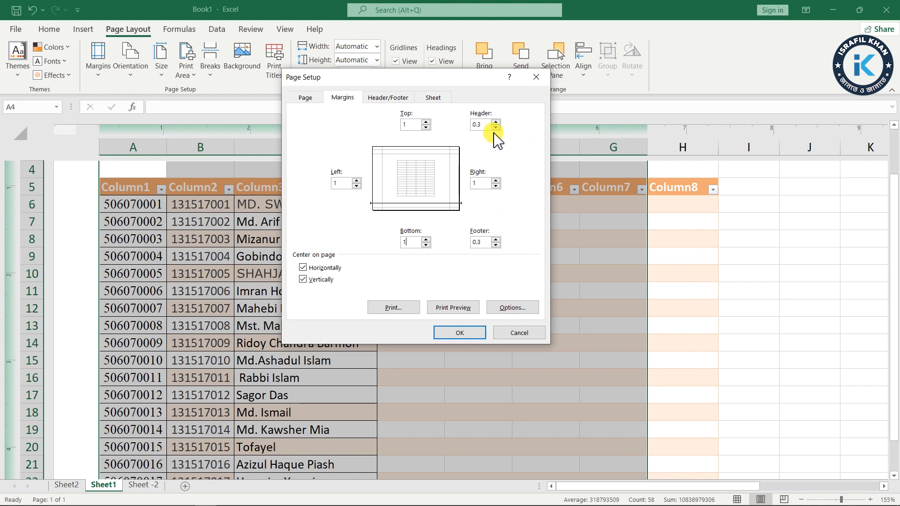
Set the header and footer margins to .5.
click(471, 126)
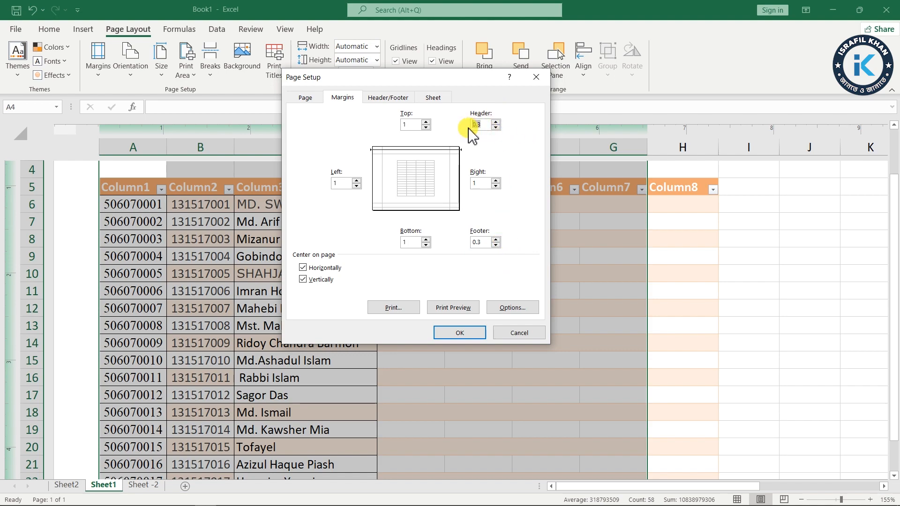
text(.5)
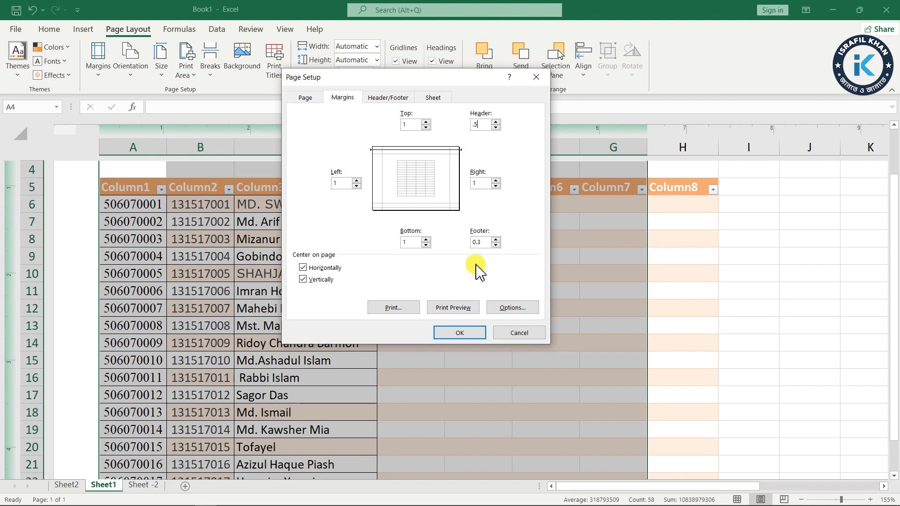
drag(479, 242, 463, 243)
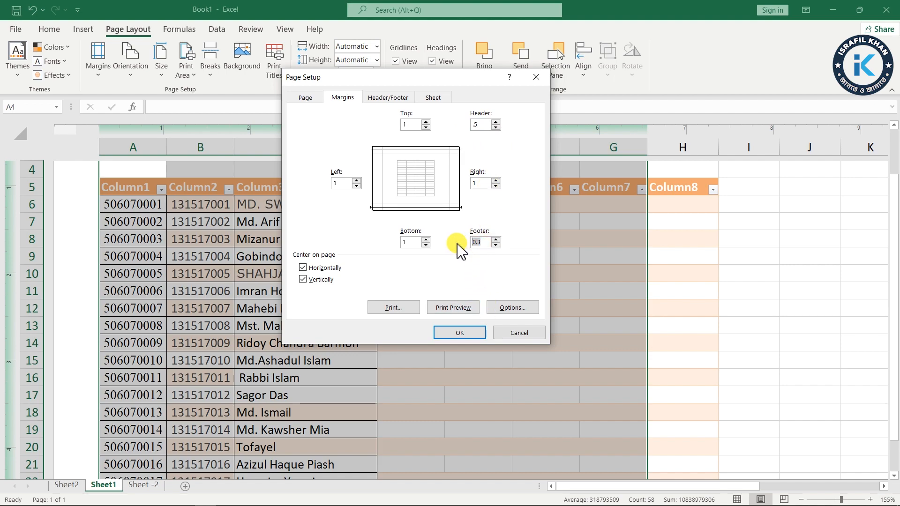
text(.5)
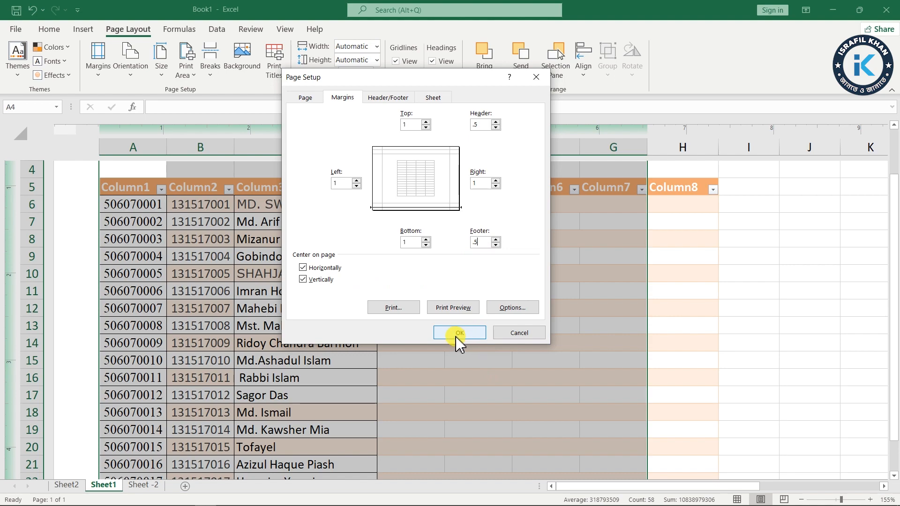
Set the paper size to A4, recheck the margin values, and apply the page setup to the sheet.
click(305, 98)
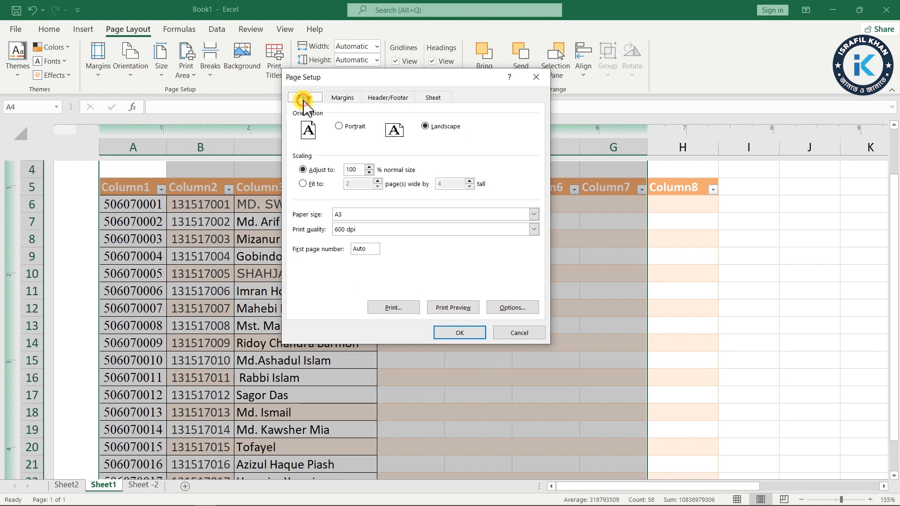
click(365, 214)
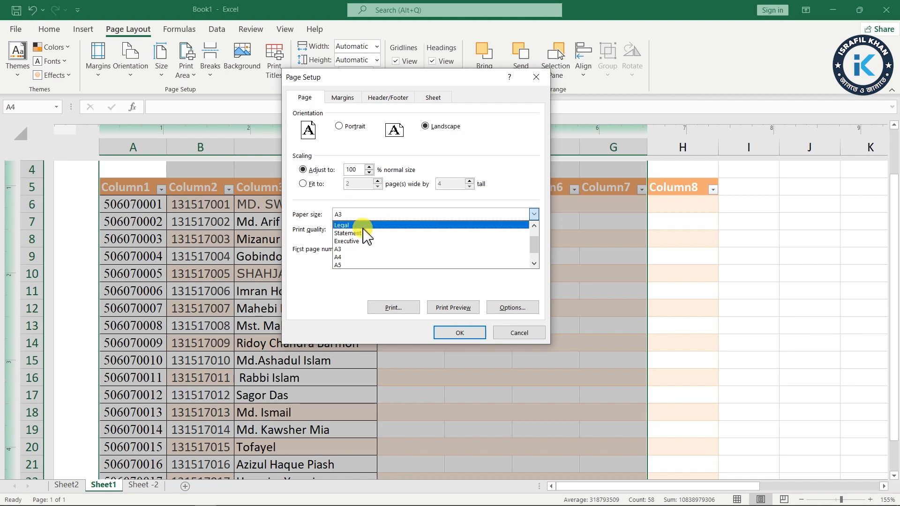
click(349, 257)
click(353, 97)
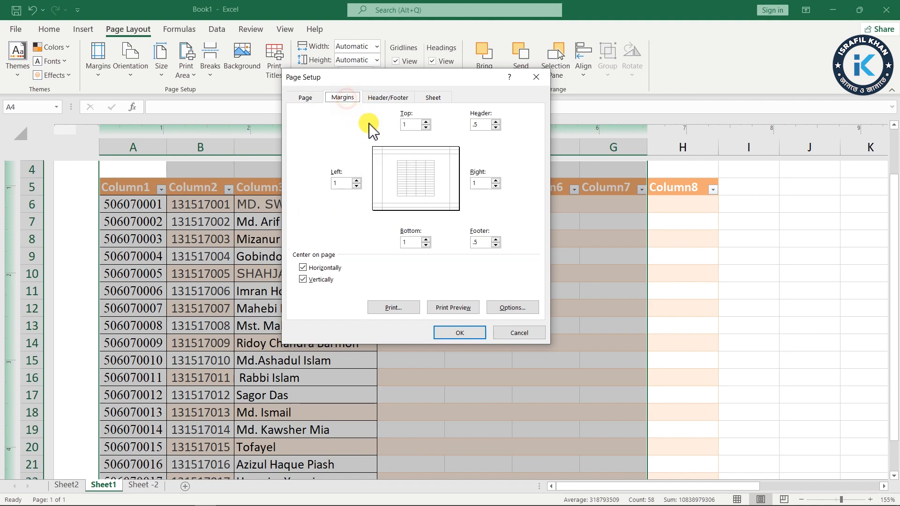
click(459, 332)
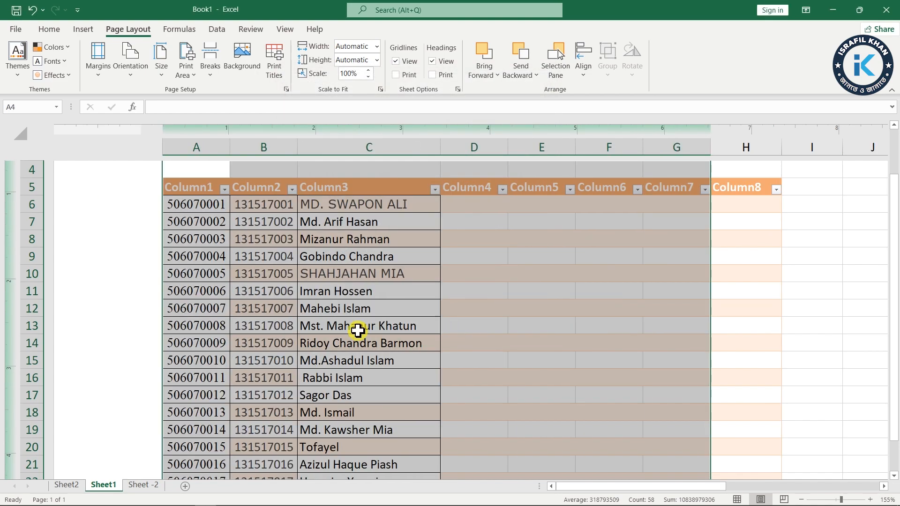
Set the left and right page margins to 2 in Page Setup and apply them to the sheet.
scroll(534, 328, down, 3)
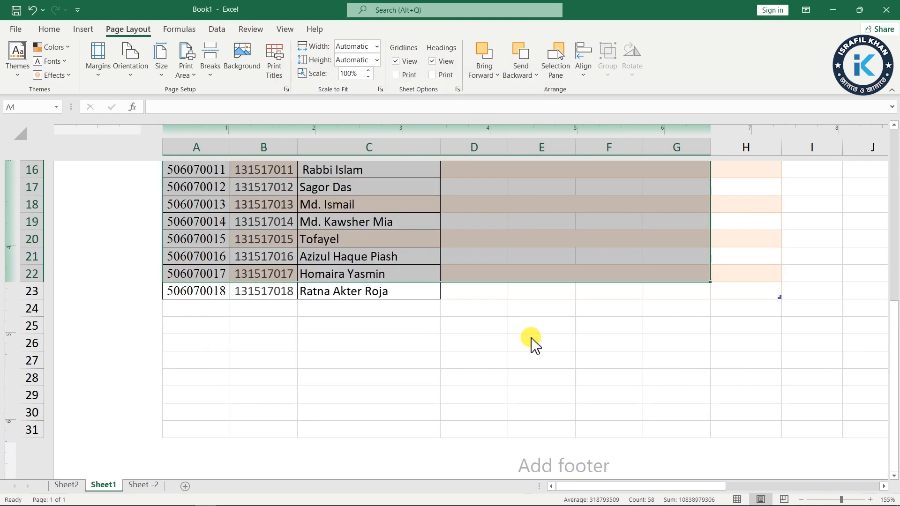
scroll(531, 336, up, 3)
scroll(532, 335, up, 1)
scroll(532, 339, down, 3)
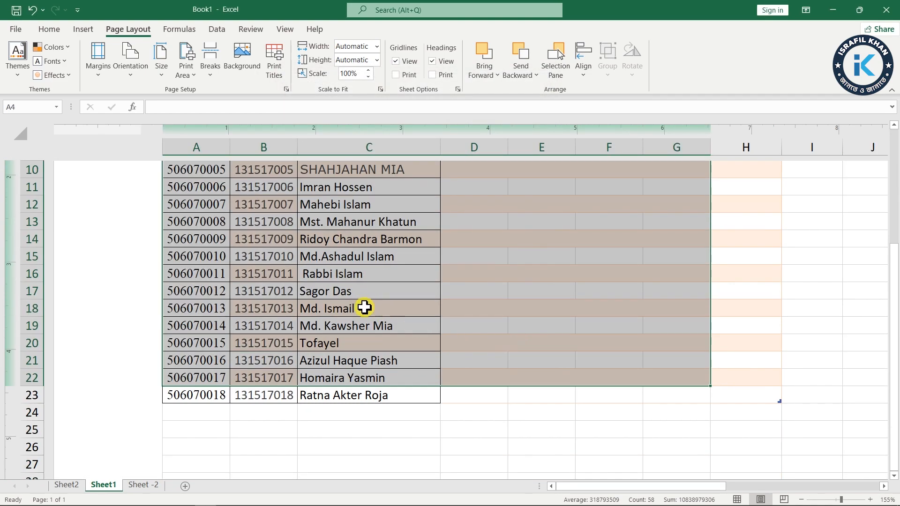
scroll(363, 307, down, 2)
click(286, 89)
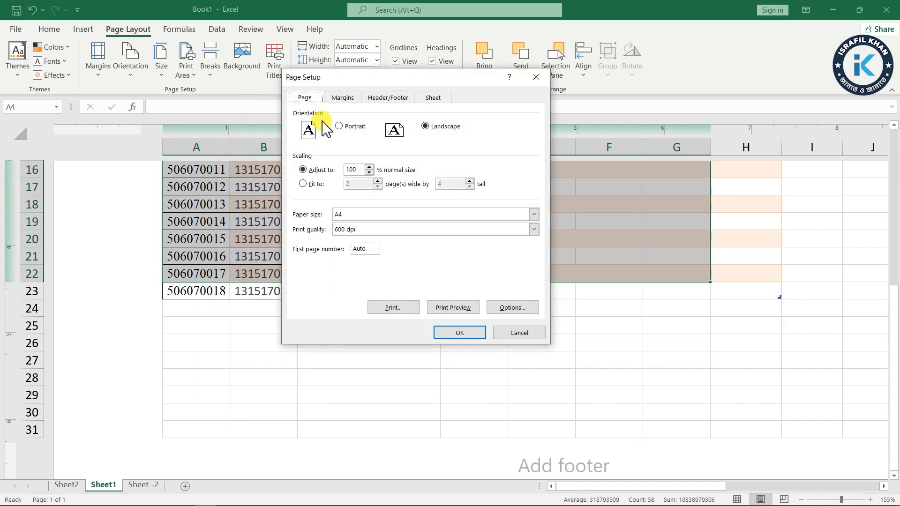
click(343, 97)
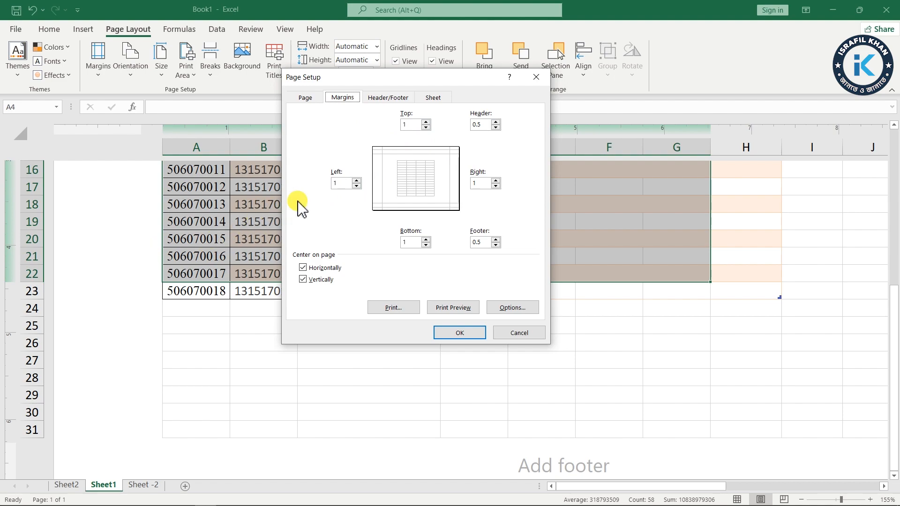
click(342, 184)
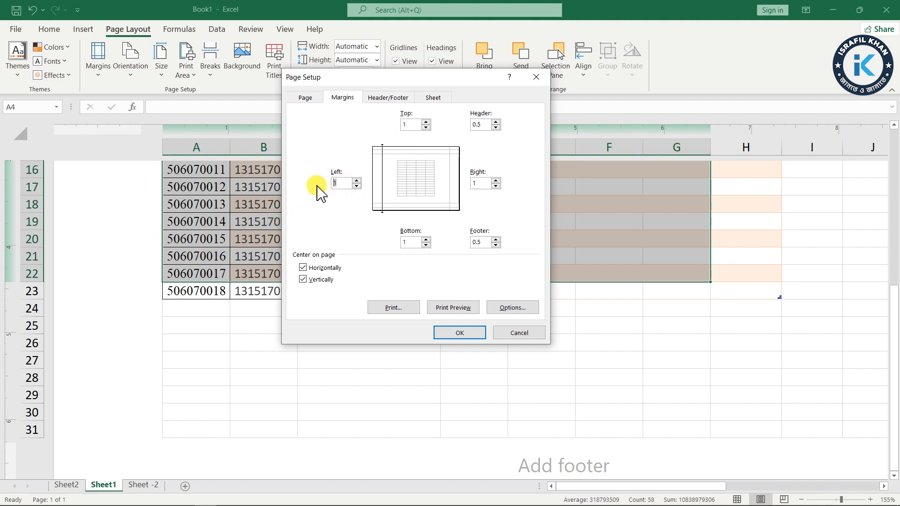
click(476, 183)
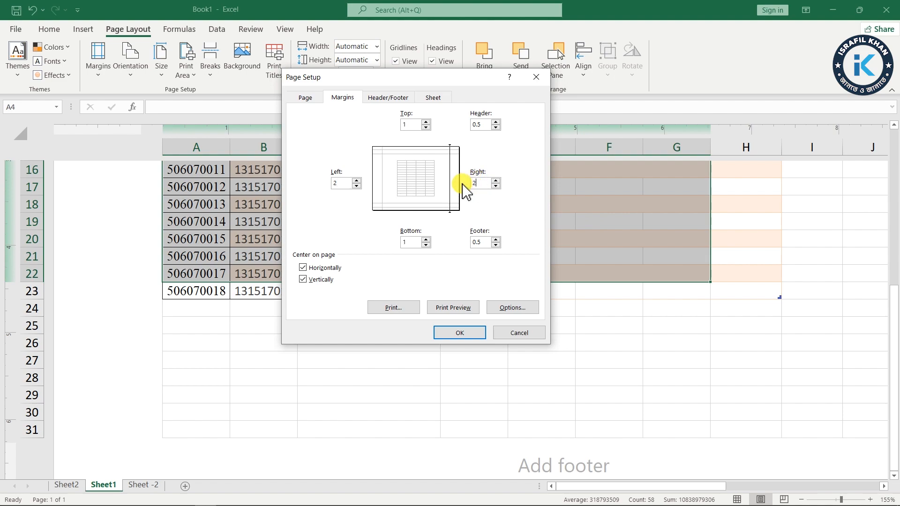
click(459, 333)
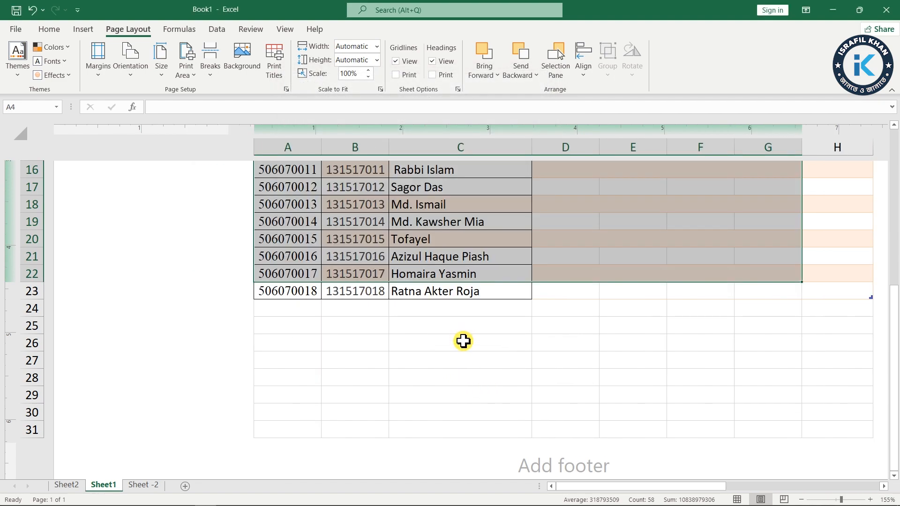
Examine the widened side margins on both edges of the page and the header and footer areas of the pages below.
scroll(263, 342, up, 5)
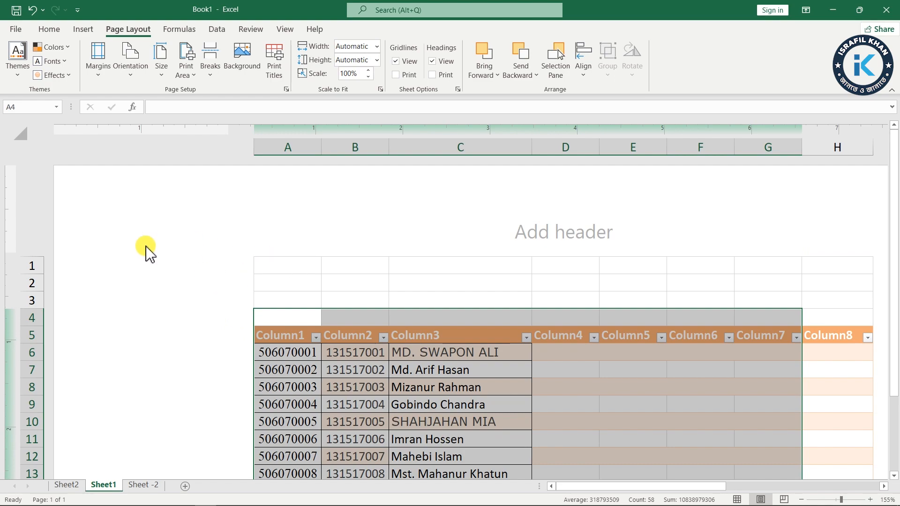
mouse_move(564, 487)
mouse_down()
mouse_move(661, 485)
mouse_move(558, 486)
mouse_up()
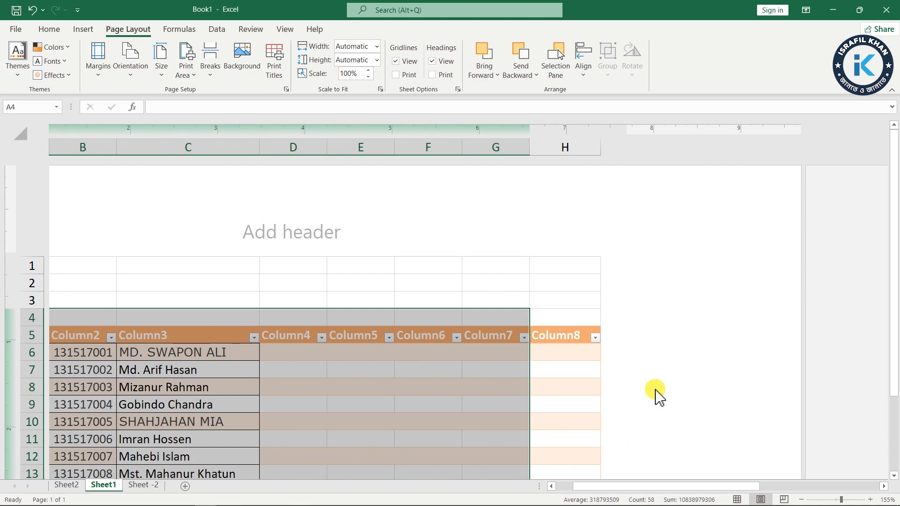
scroll(657, 395, down, 10)
scroll(661, 398, down, 4)
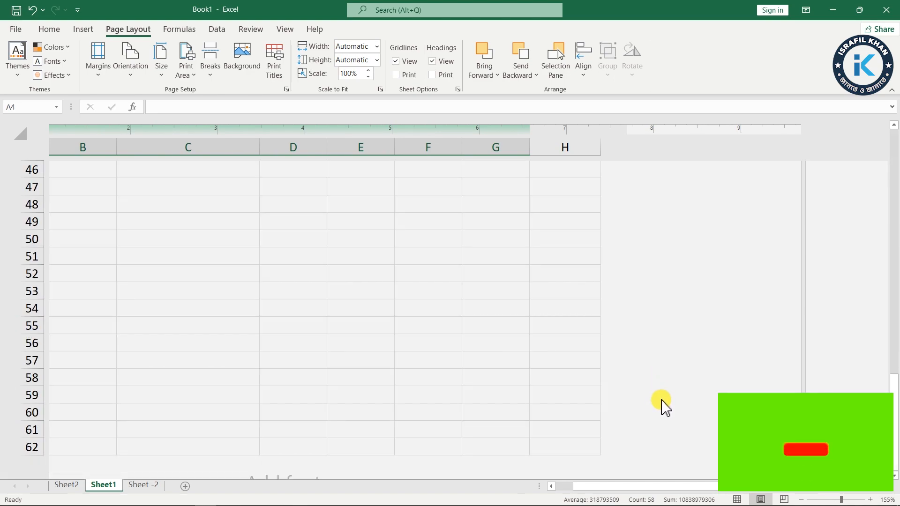
scroll(663, 406, down, 5)
scroll(656, 398, up, 1)
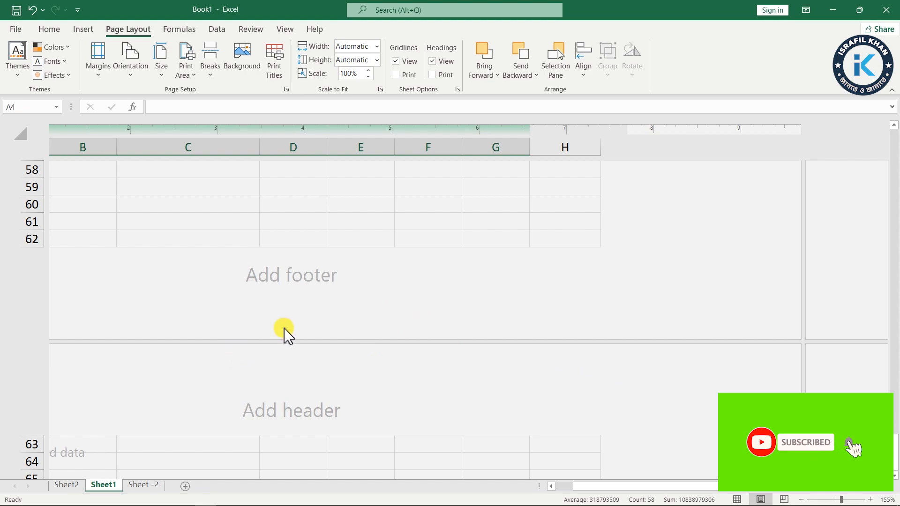
scroll(323, 324, up, 18)
scroll(352, 351, up, 3)
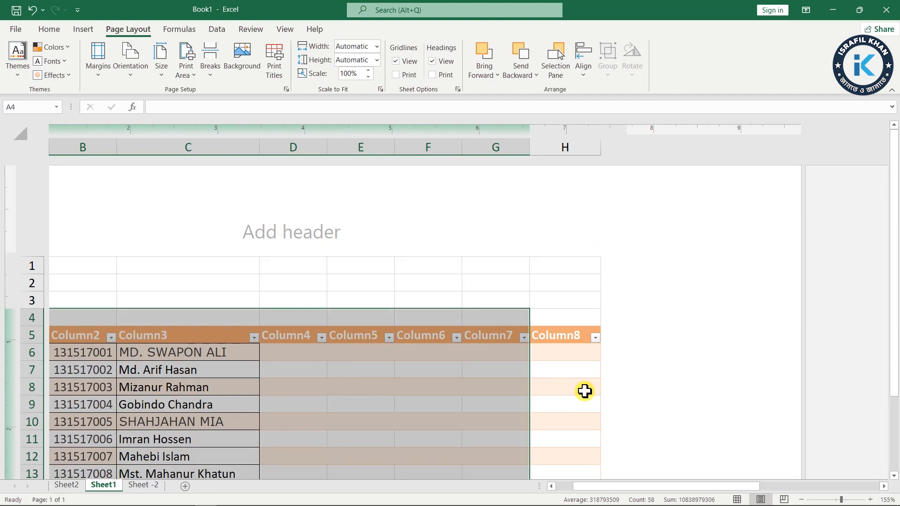
drag(642, 485, 612, 487)
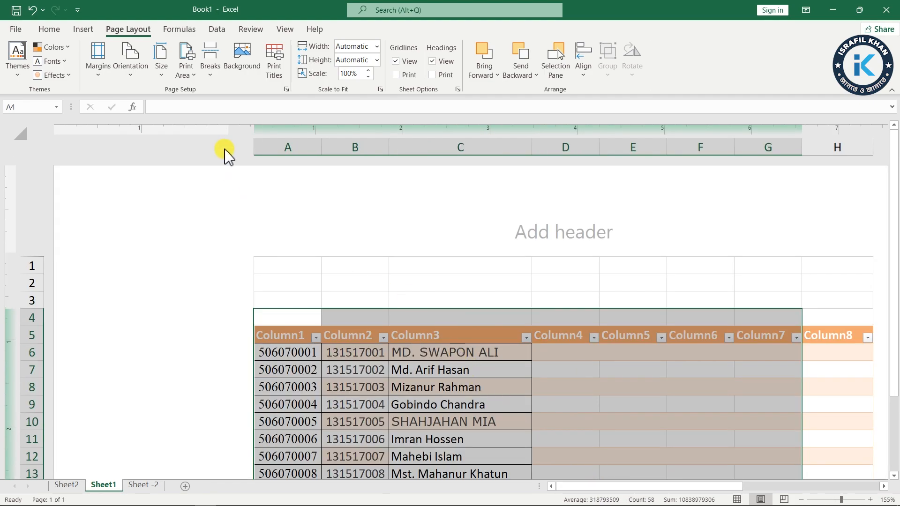
Set the left, right, top and bottom page margins to .25 and check the sheet in print preview.
click(287, 89)
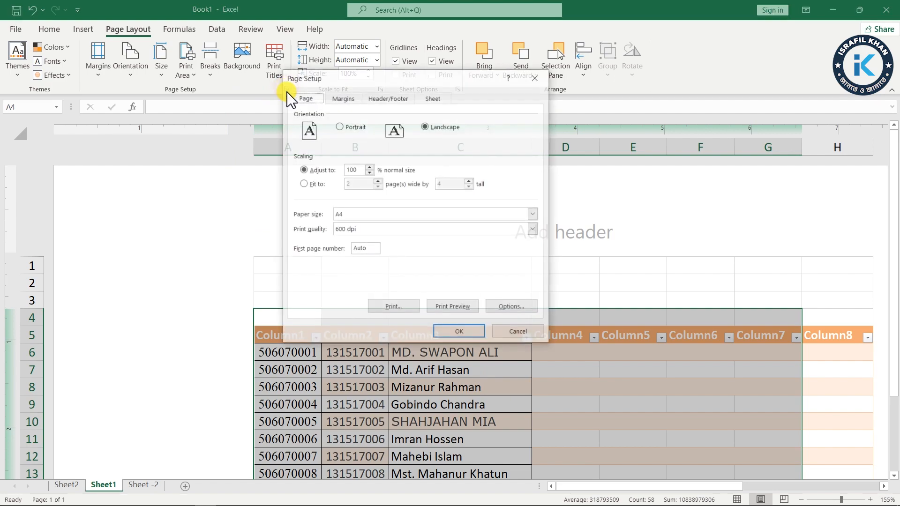
click(342, 97)
click(337, 184)
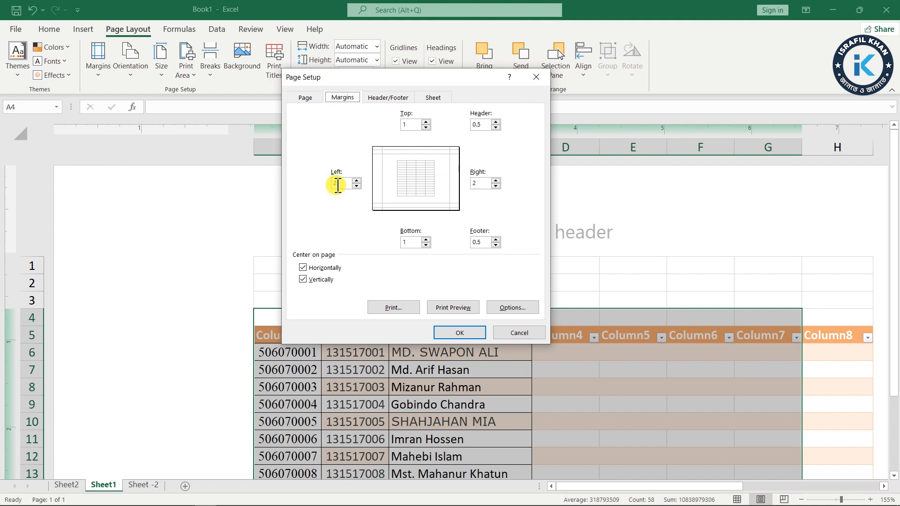
click(337, 185)
click(473, 184)
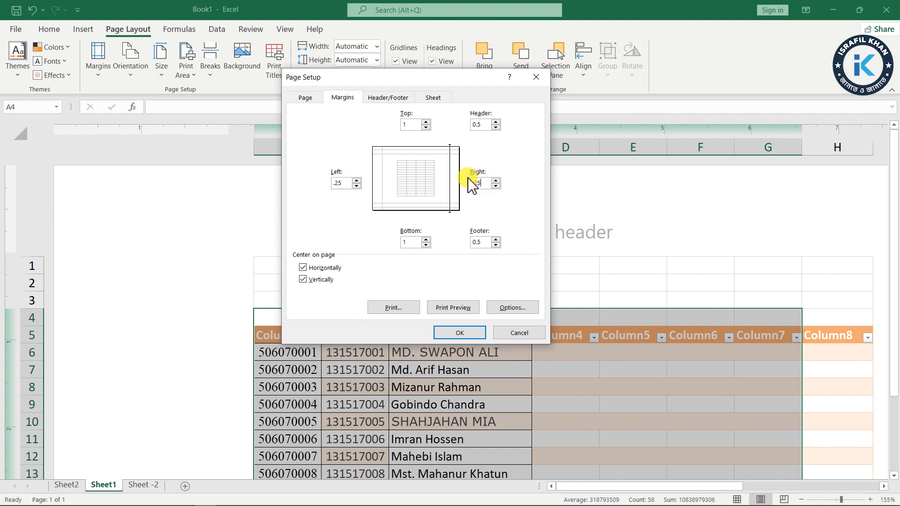
click(403, 126)
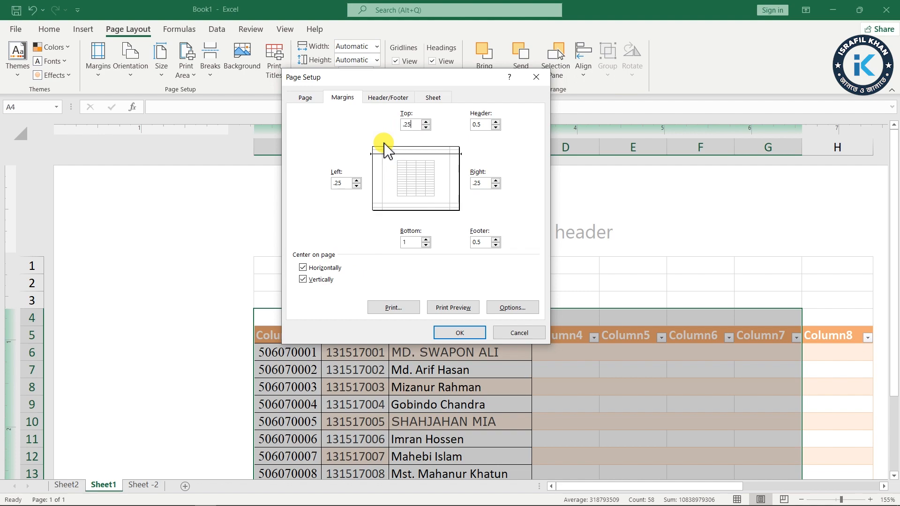
click(406, 242)
drag(409, 242, 397, 243)
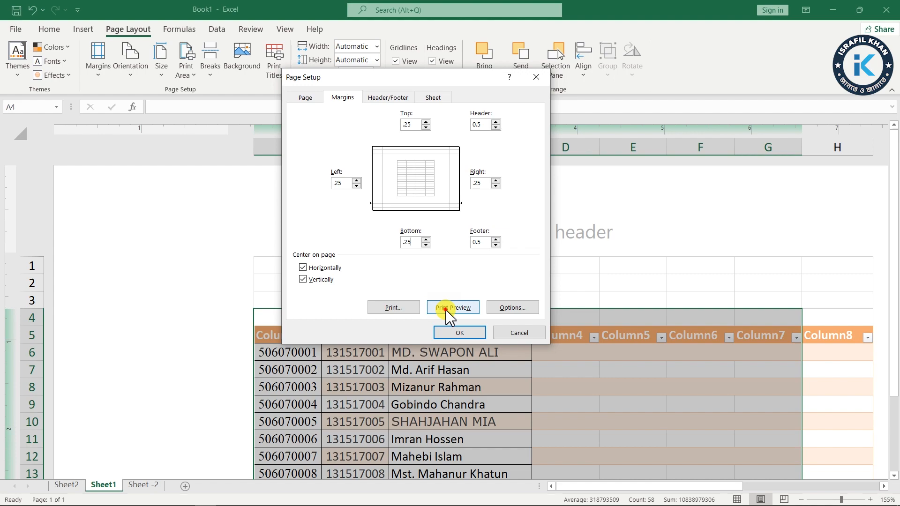
click(445, 309)
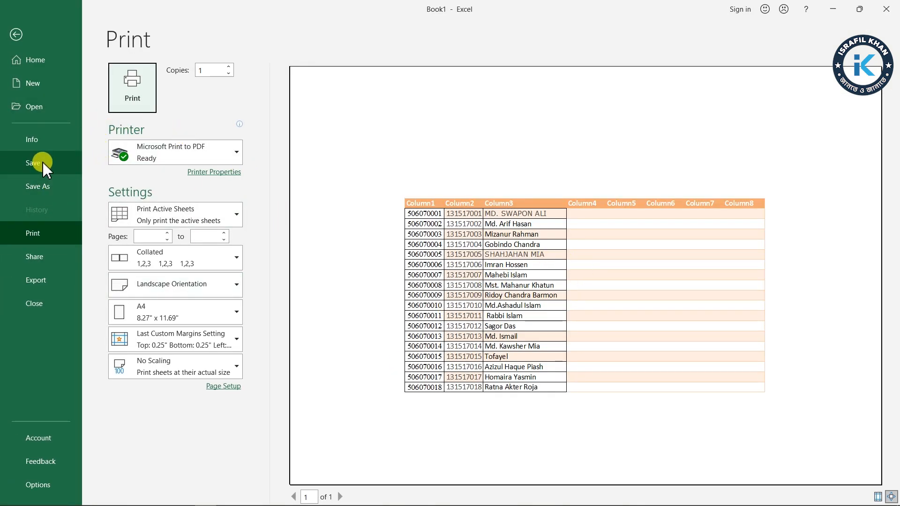
click(16, 35)
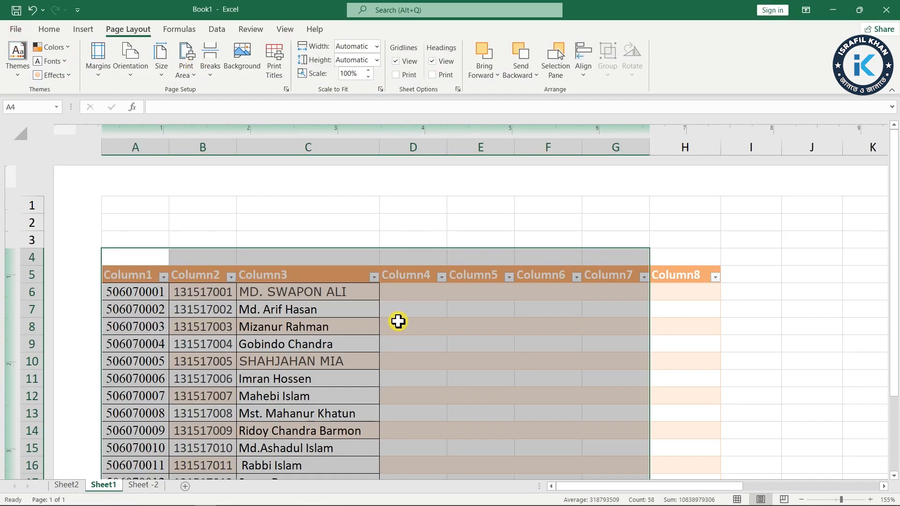
Recheck the margin values in Page Setup and examine the table's placement on the page from top to bottom.
click(286, 89)
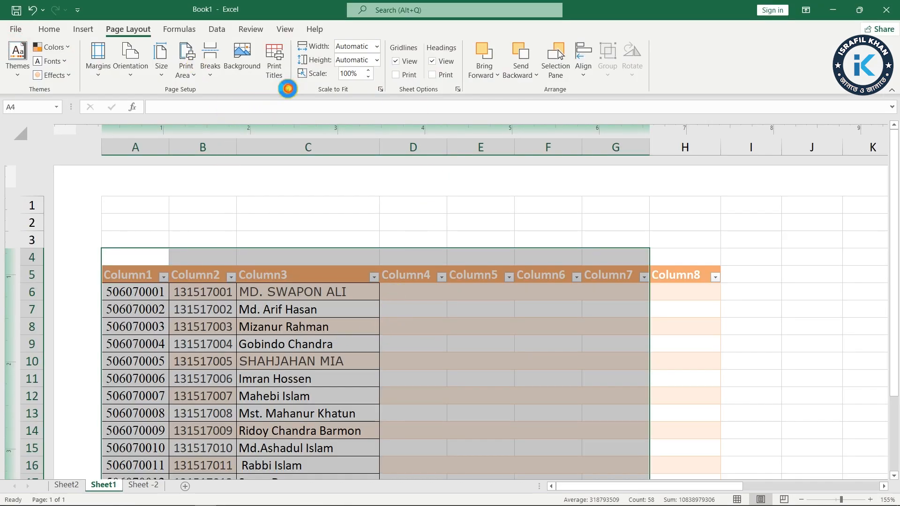
click(343, 97)
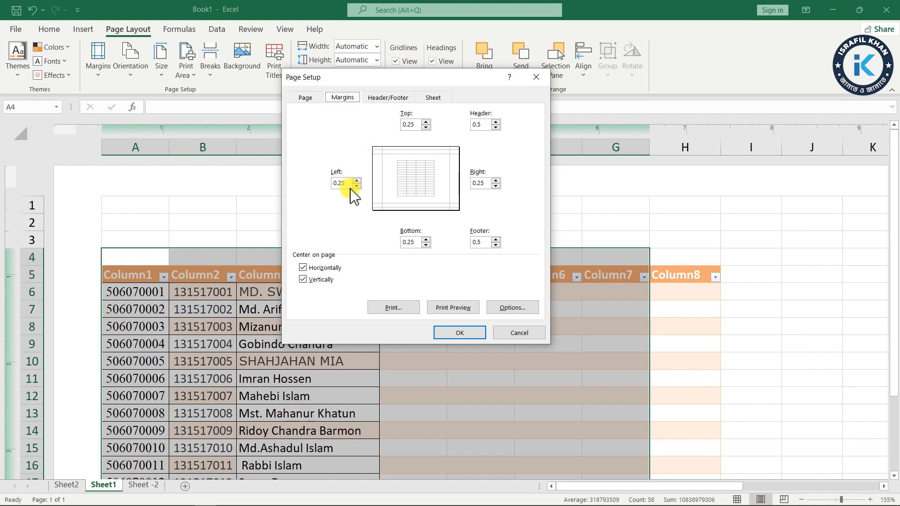
click(452, 334)
scroll(412, 351, down, 2)
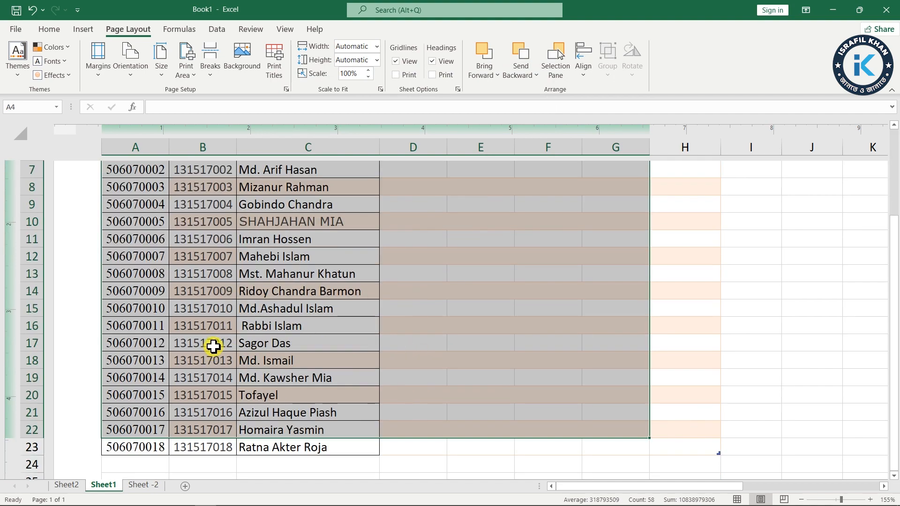
scroll(214, 346, up, 2)
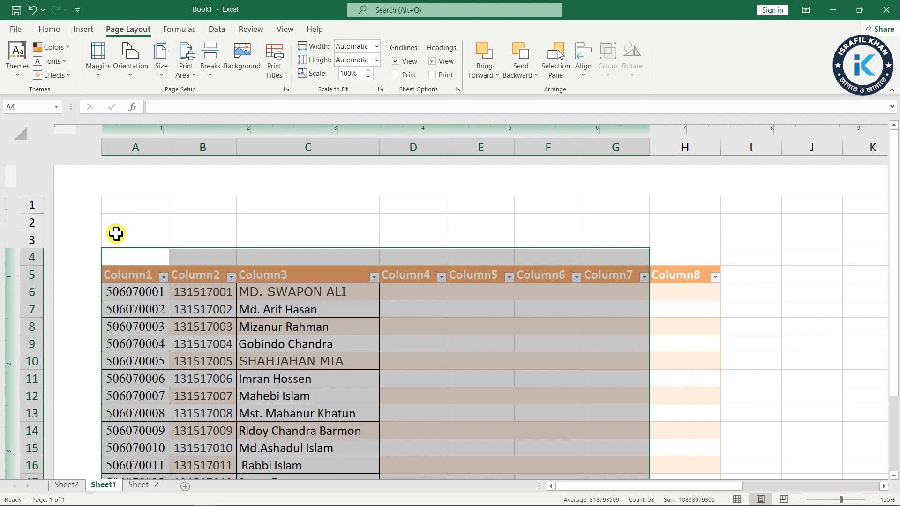
scroll(639, 285, down, 7)
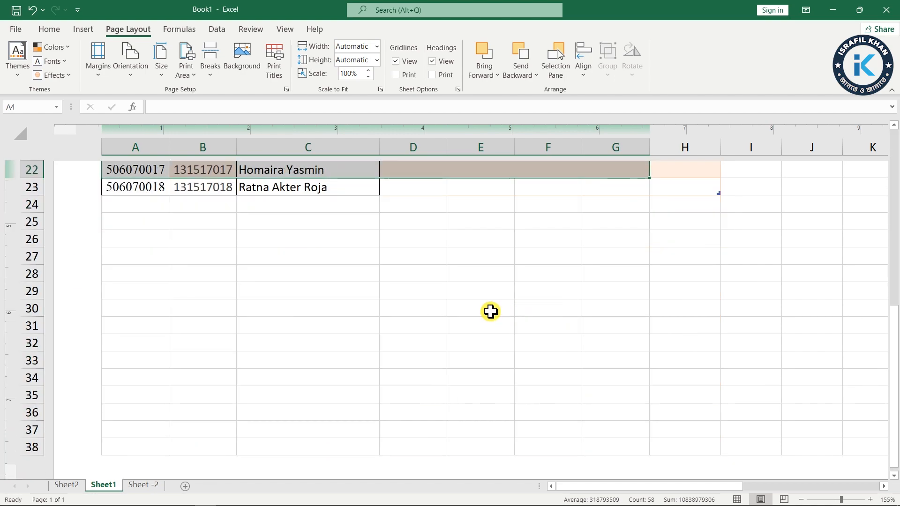
scroll(469, 314, down, 3)
scroll(563, 324, up, 8)
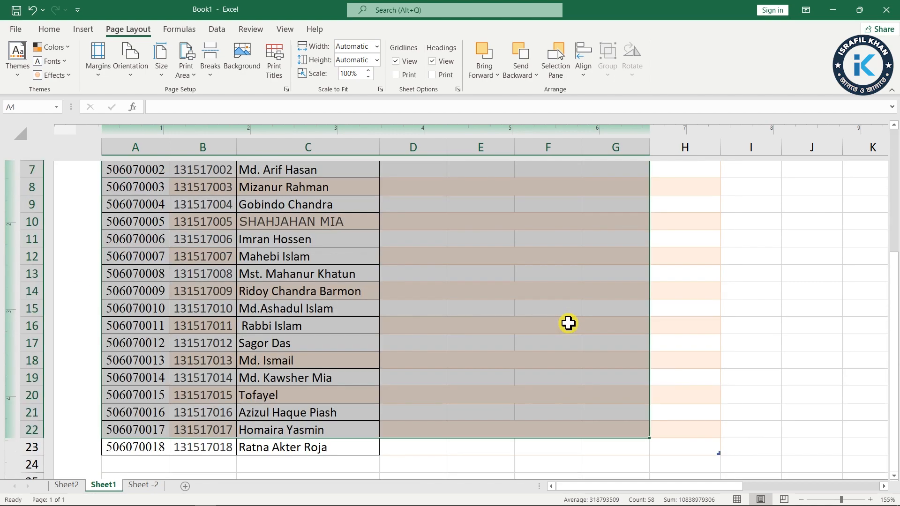
scroll(568, 323, up, 3)
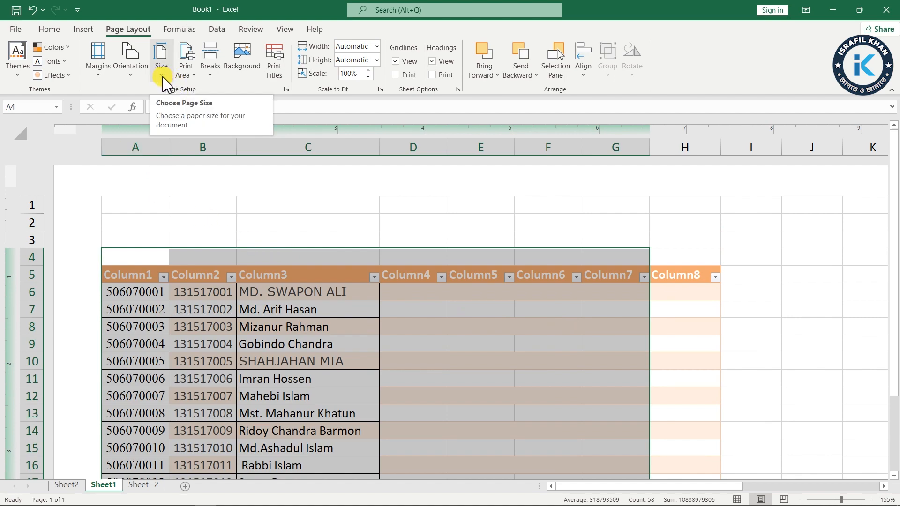
click(286, 89)
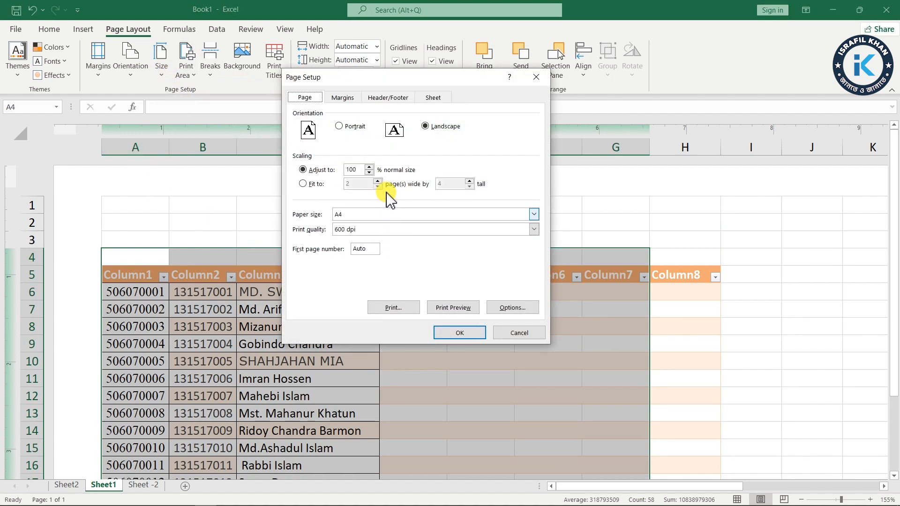
click(343, 97)
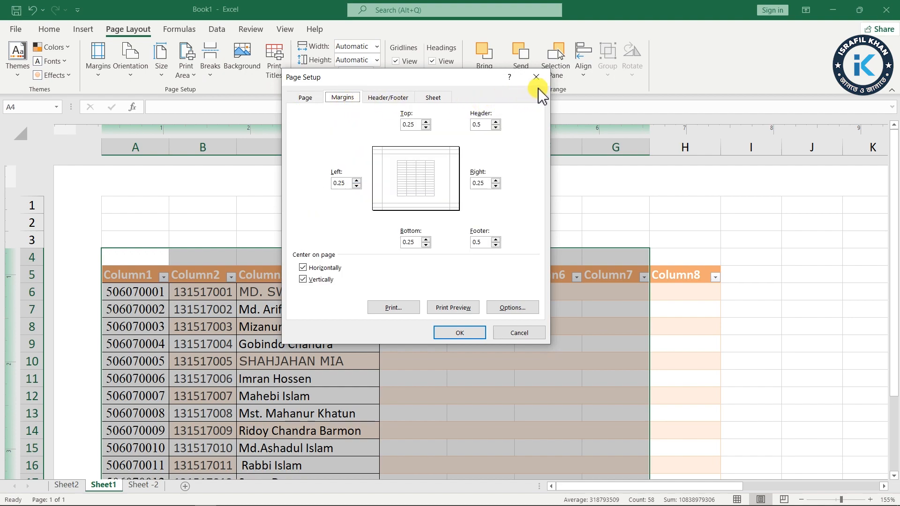
click(390, 100)
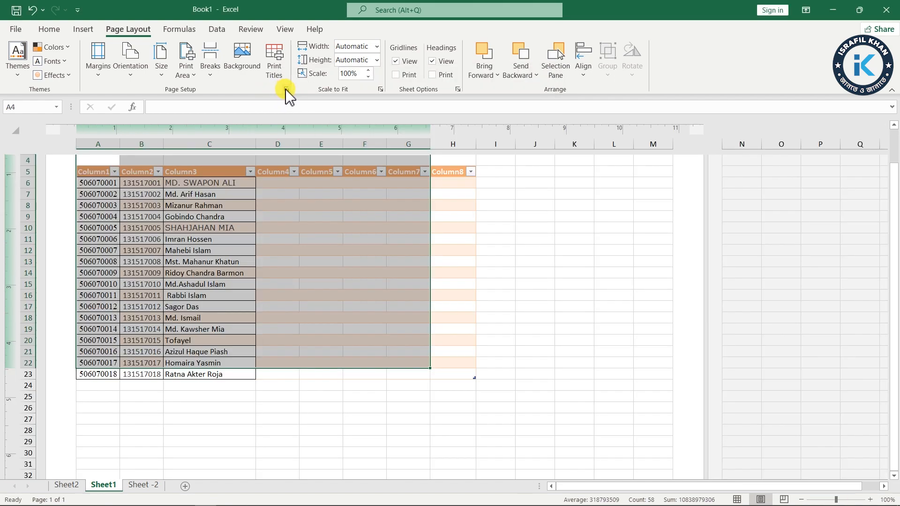
Add a custom header with Bangladesh in the left section, Government in the center and Non Government in the right, and apply it.
click(279, 90)
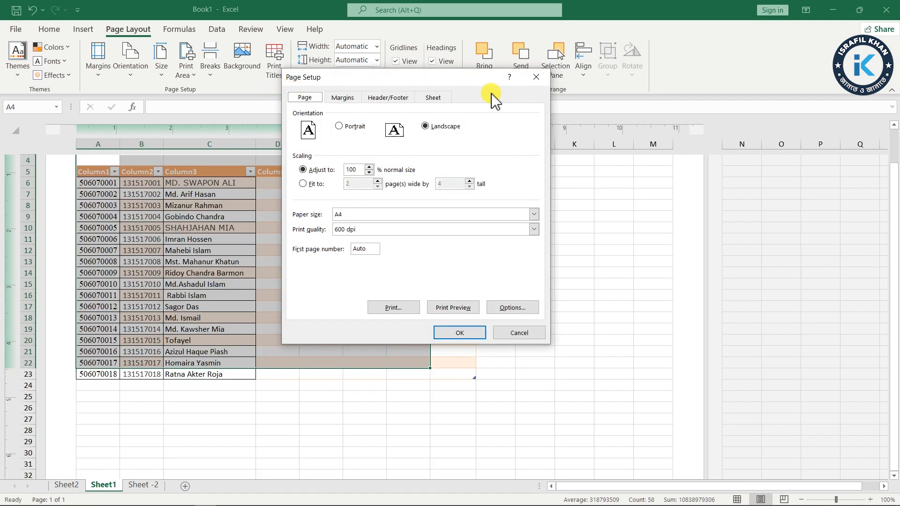
click(383, 99)
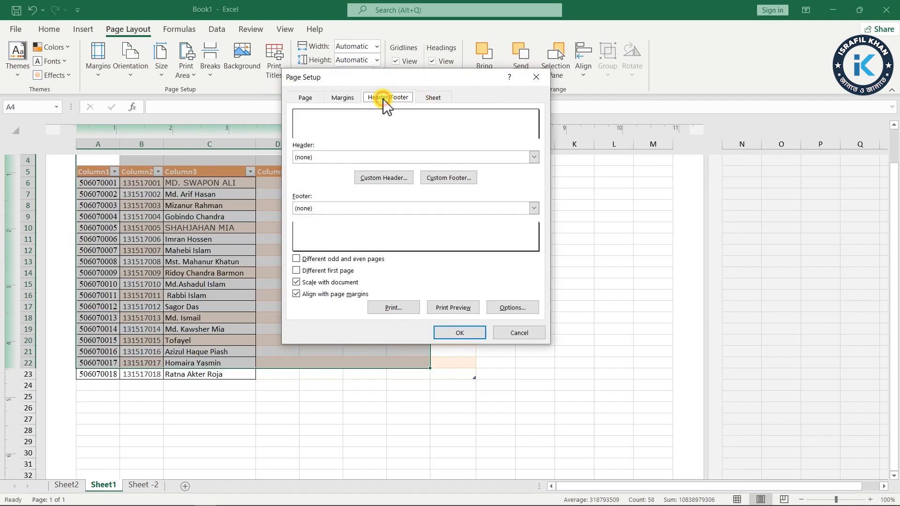
click(394, 156)
click(392, 160)
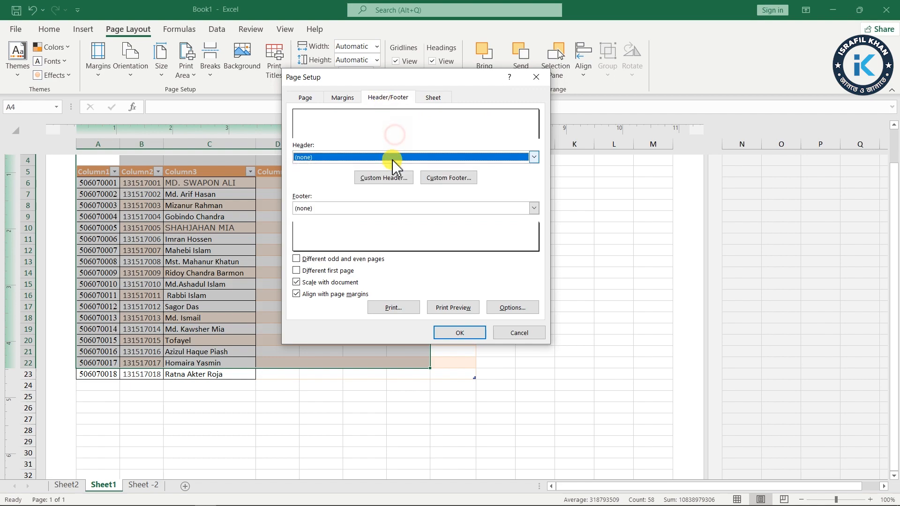
click(383, 178)
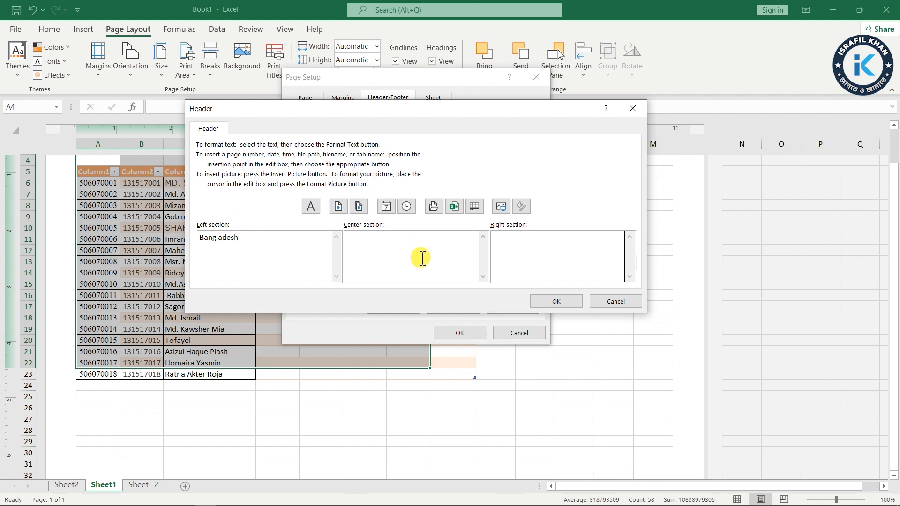
click(397, 244)
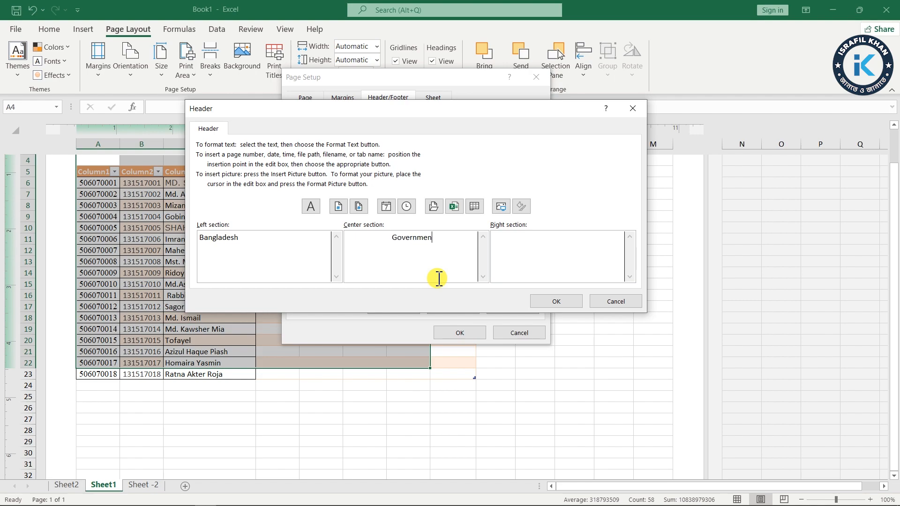
click(553, 241)
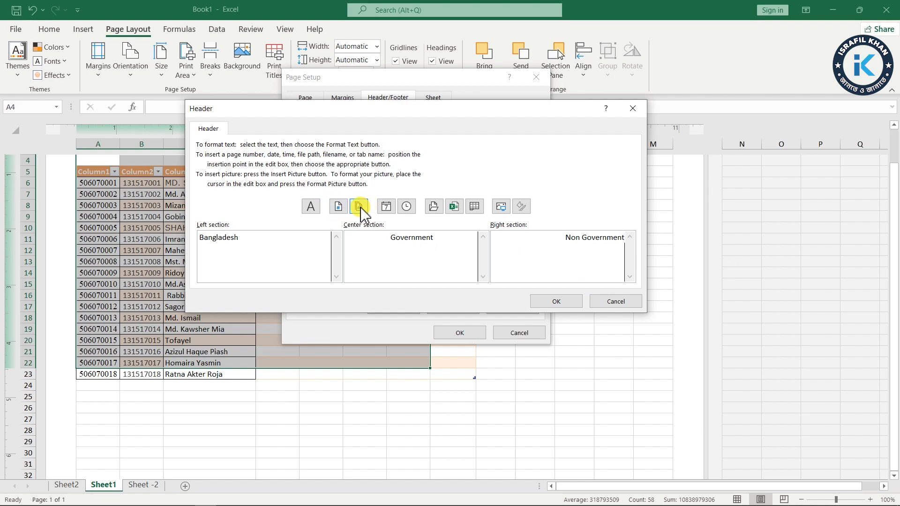
click(556, 301)
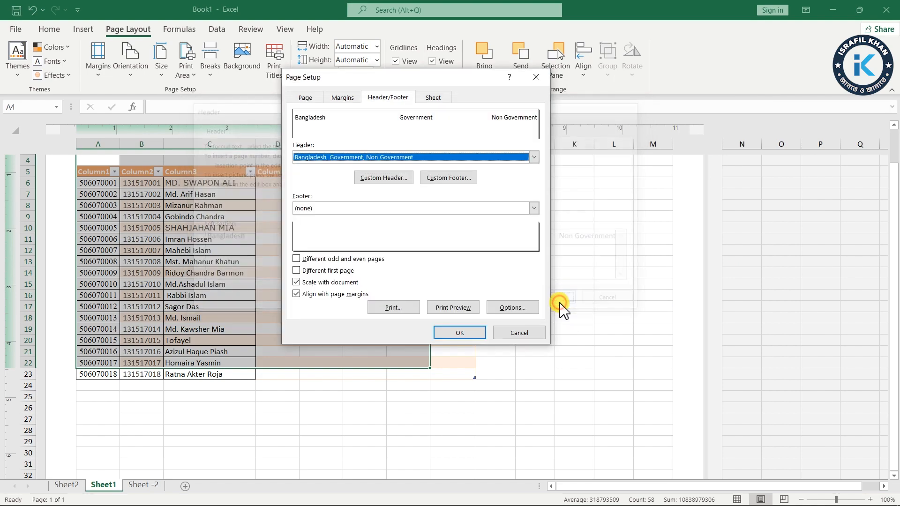
click(462, 330)
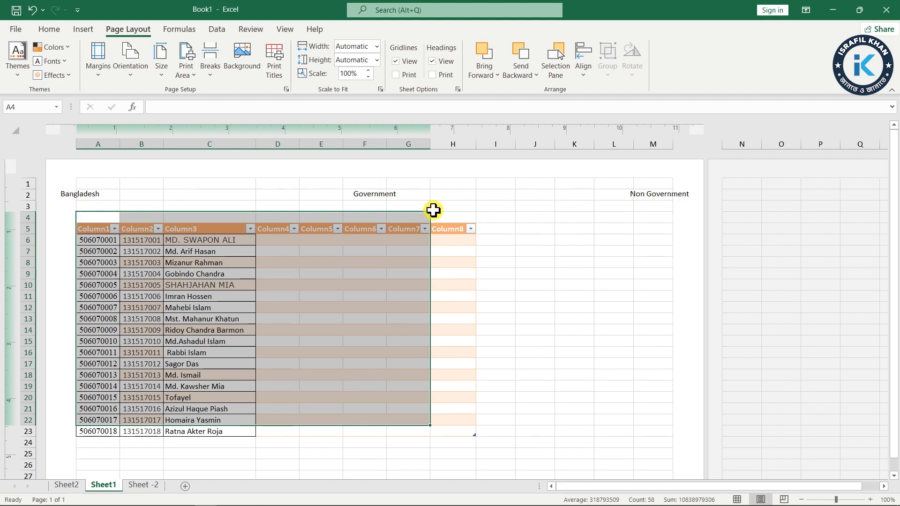
click(177, 188)
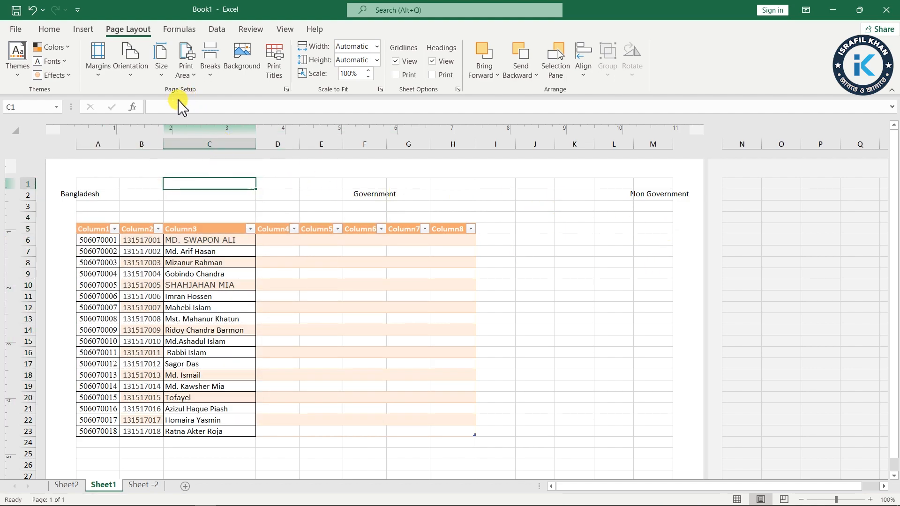
Set the top and bottom page margins to 0.75 in Page Setup and apply them.
click(285, 90)
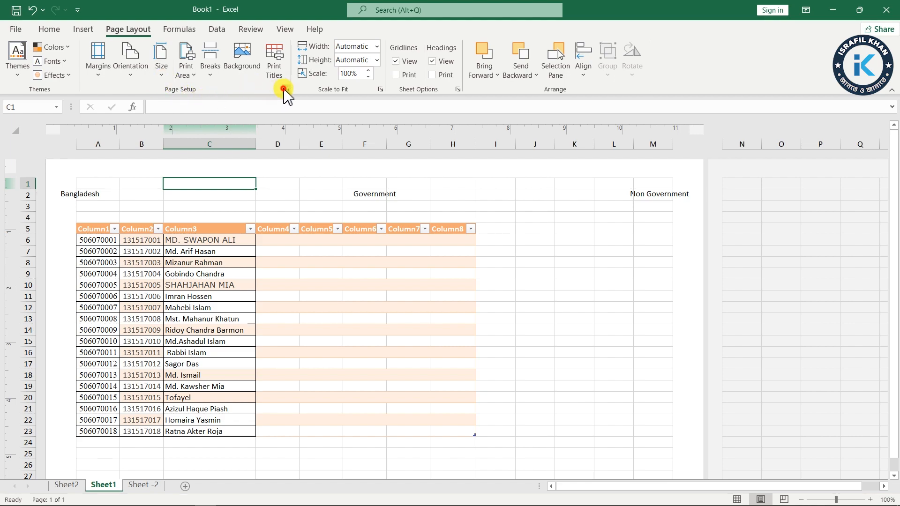
click(342, 98)
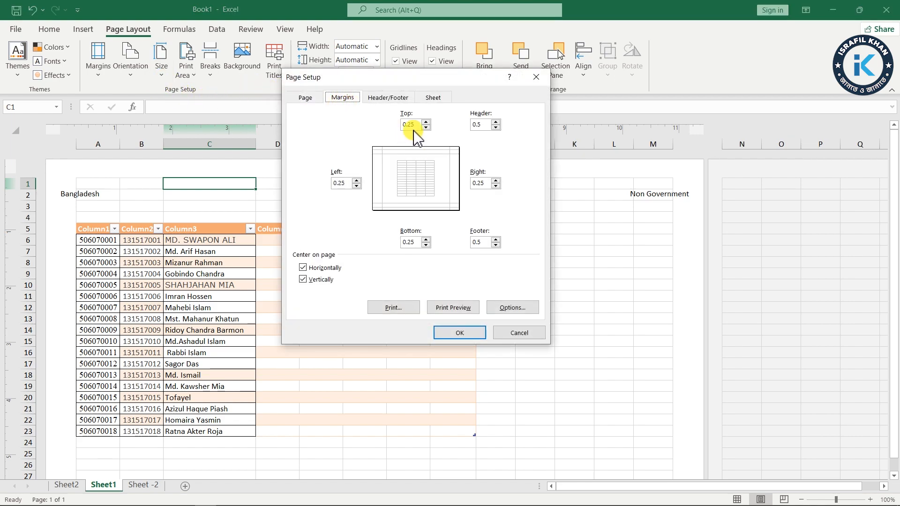
click(426, 122)
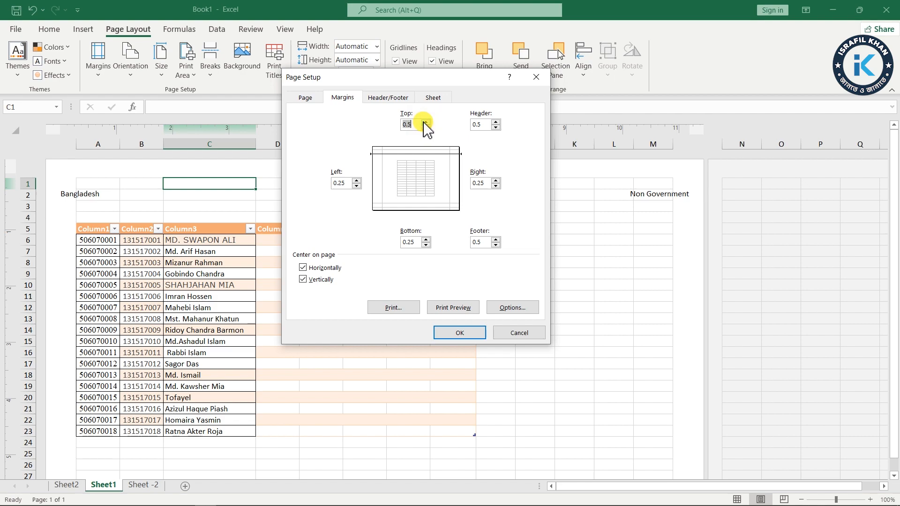
click(425, 240)
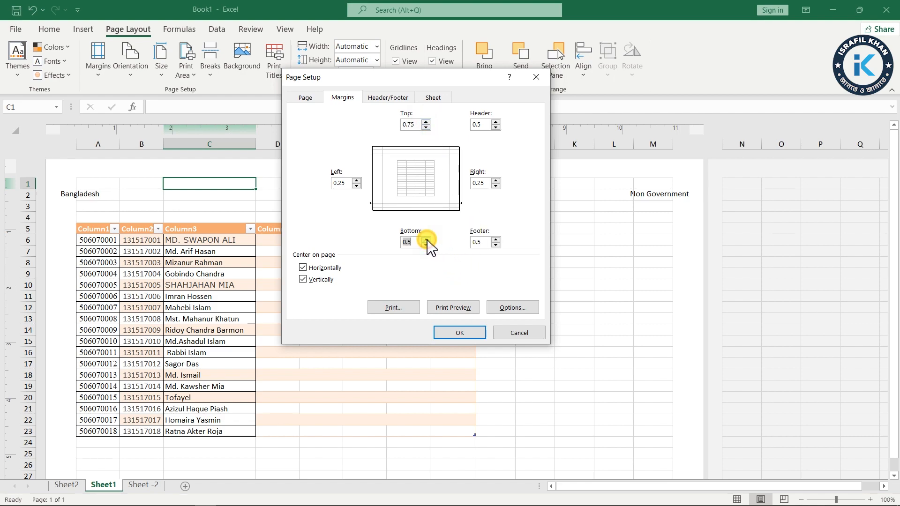
click(425, 239)
click(459, 334)
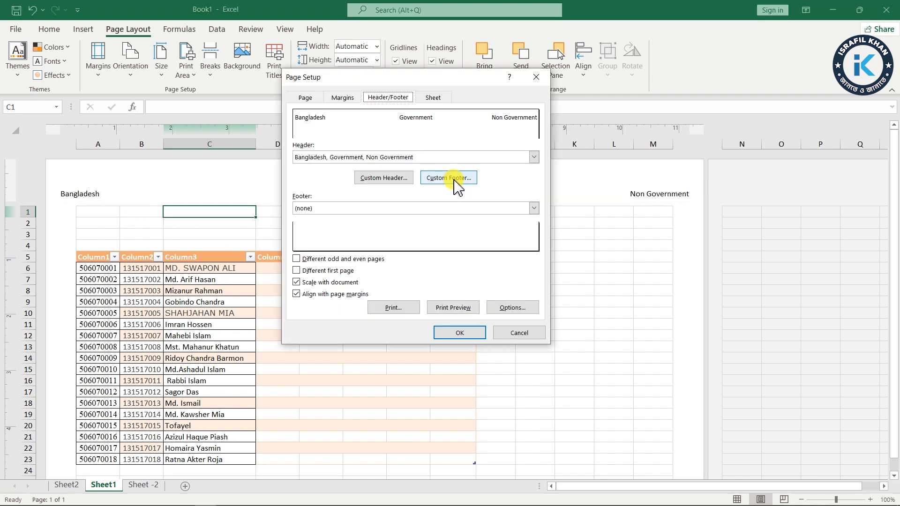
Add a custom footer with Football in the left section and Cricket in the center and right sections, and check it on the page.
click(454, 127)
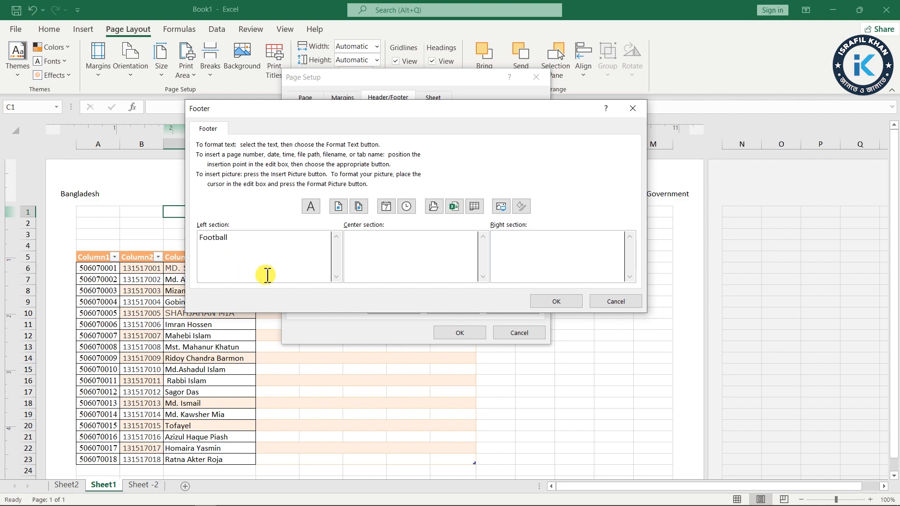
click(391, 244)
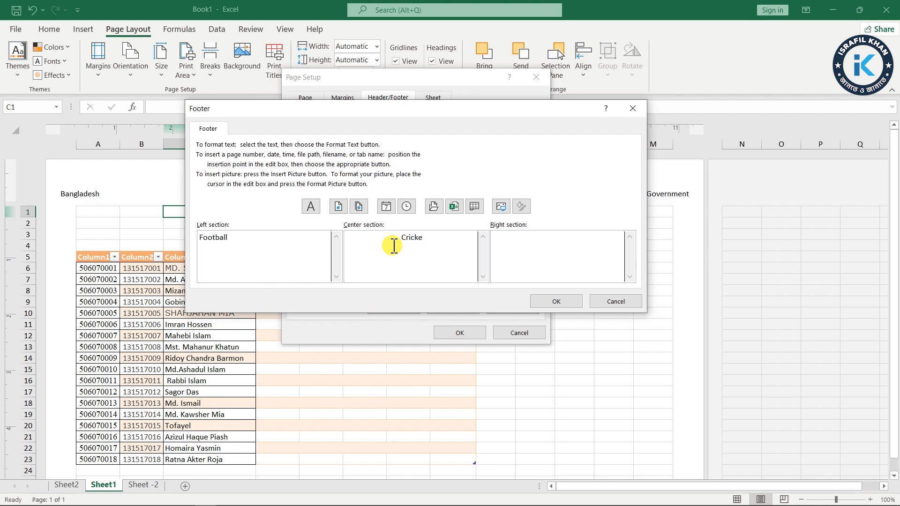
drag(442, 237, 393, 238)
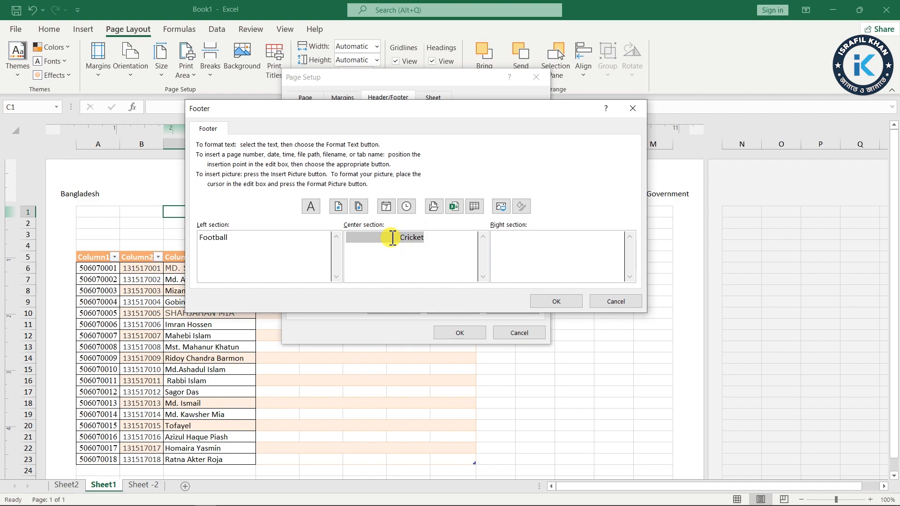
click(579, 240)
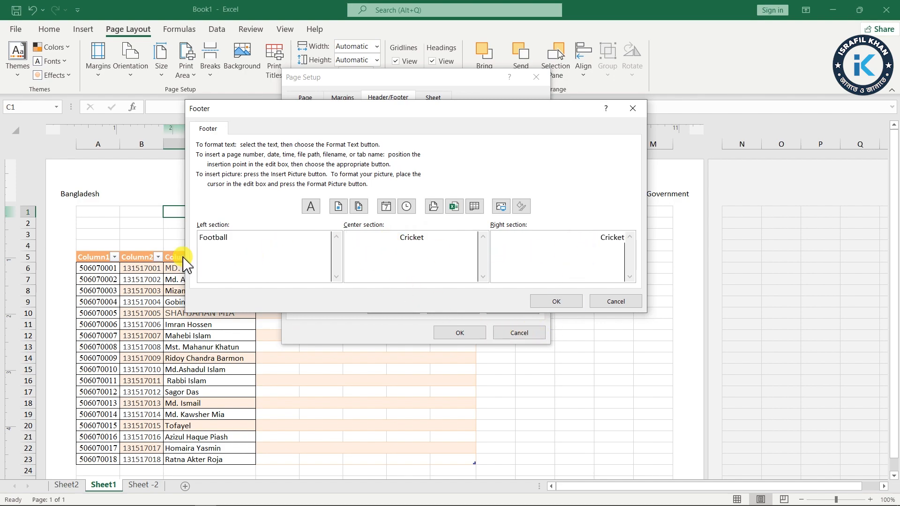
click(556, 301)
click(447, 333)
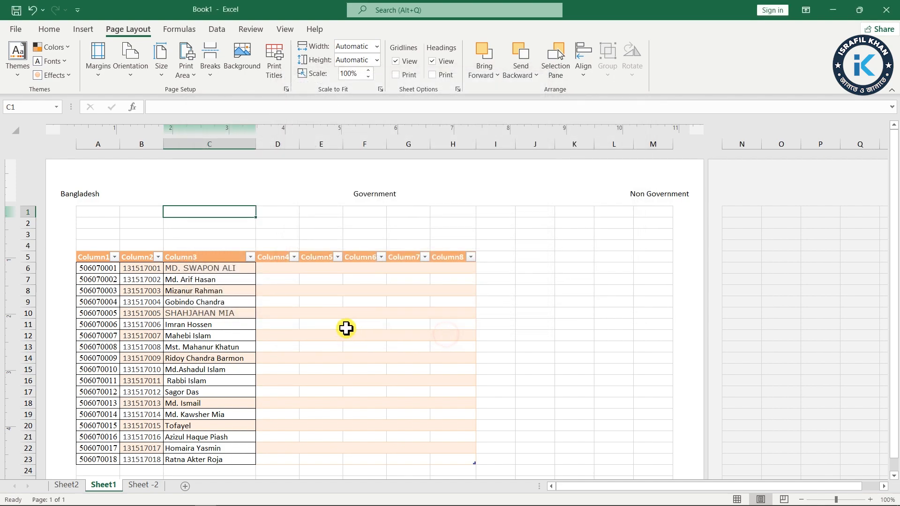
scroll(364, 289, down, 3)
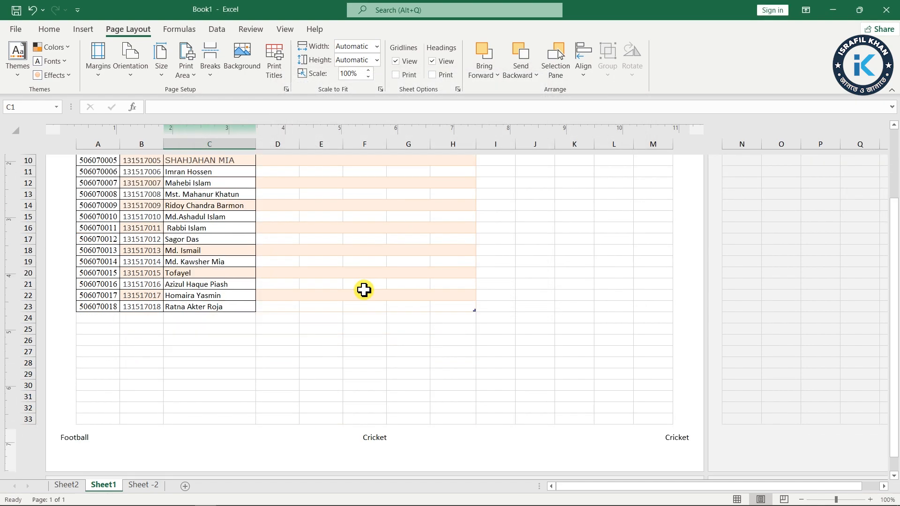
scroll(365, 290, down, 2)
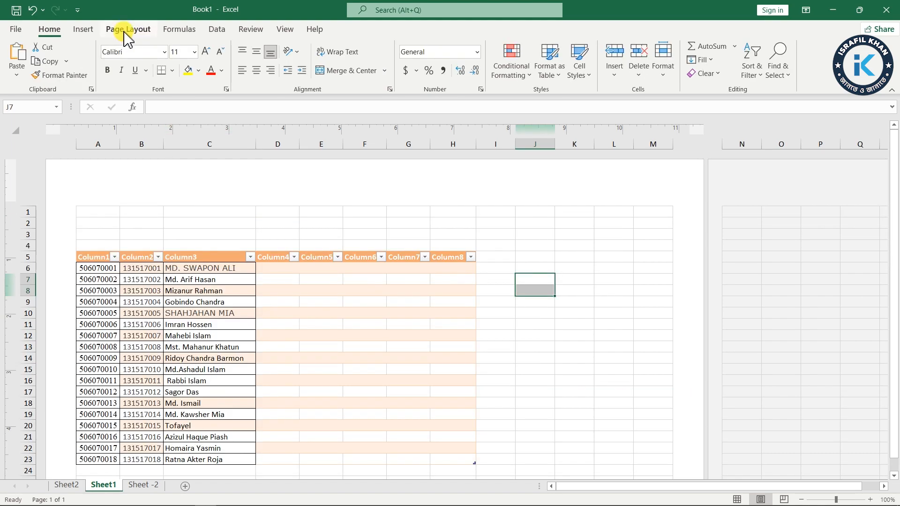
Build a custom header with the page number in the left section, date in the center and time in the right, and apply it.
click(125, 32)
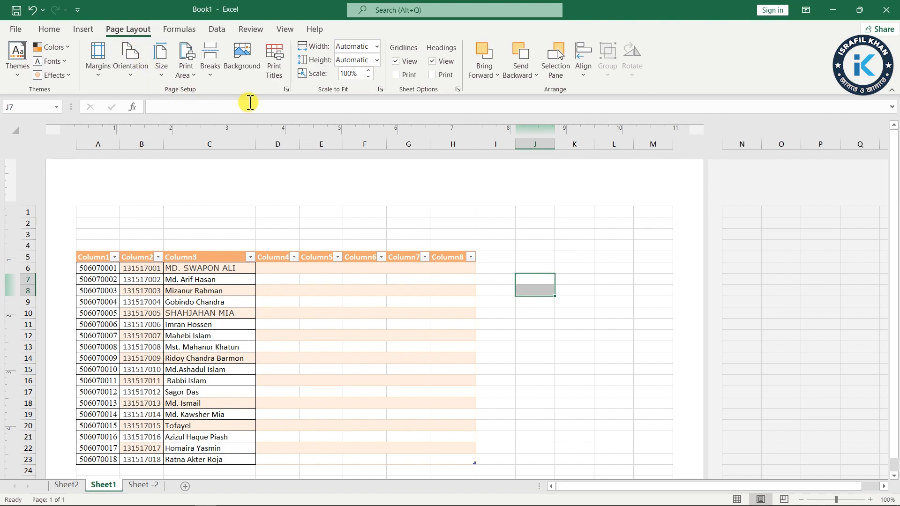
click(285, 88)
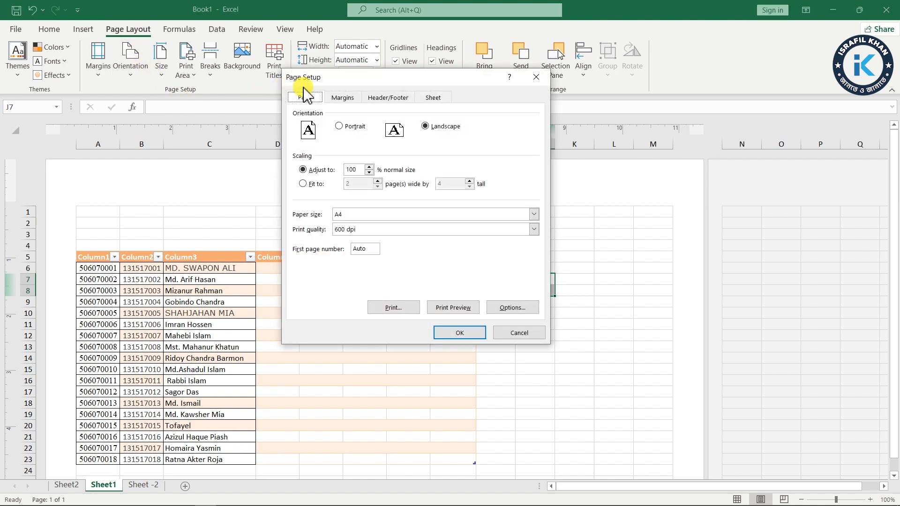
click(383, 99)
click(393, 180)
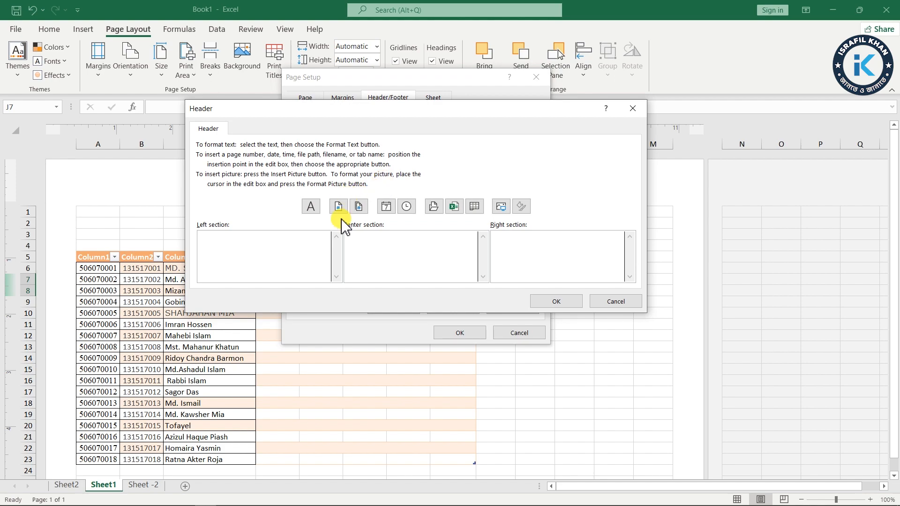
click(228, 268)
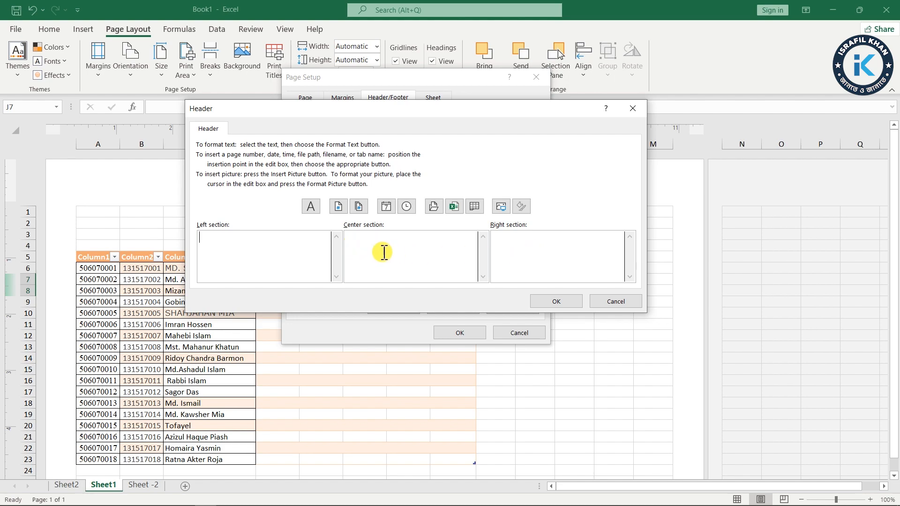
click(338, 208)
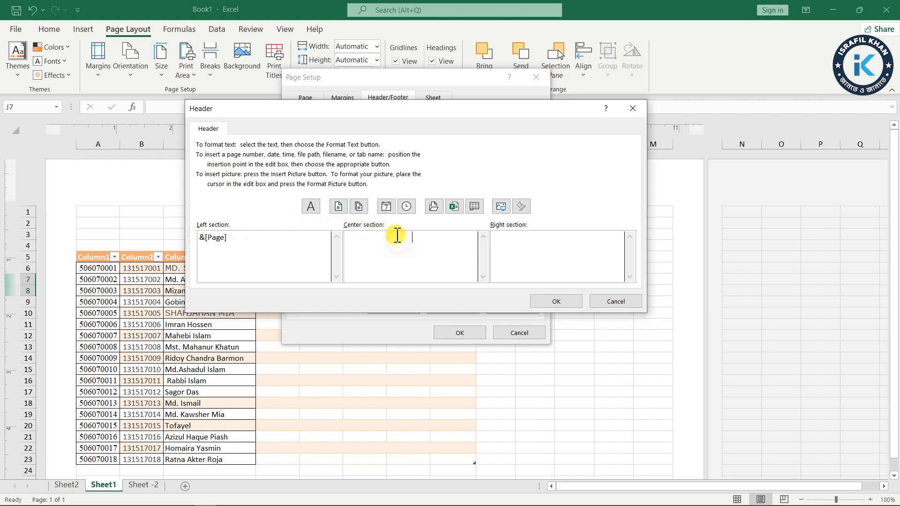
click(386, 207)
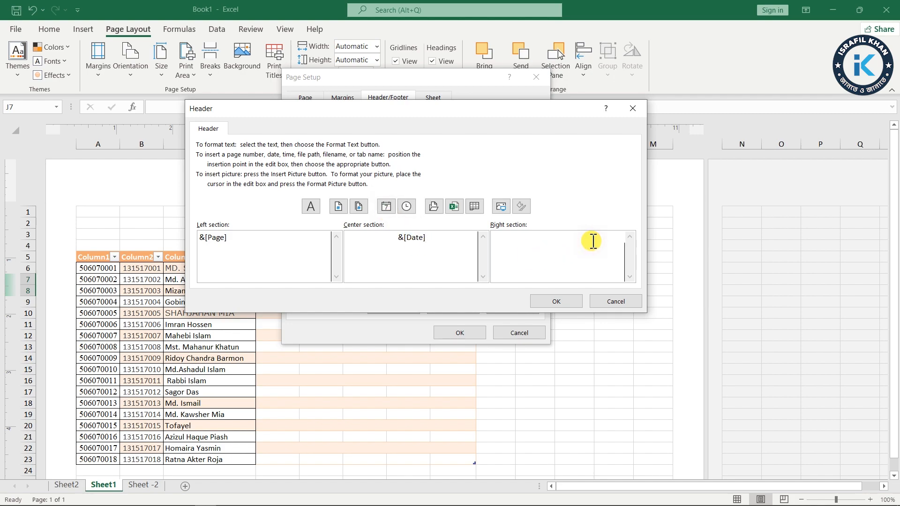
click(407, 207)
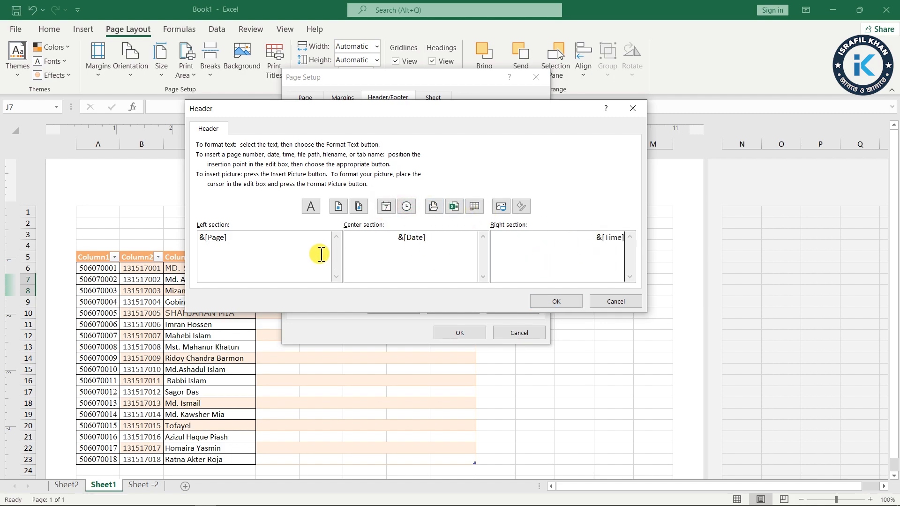
click(553, 302)
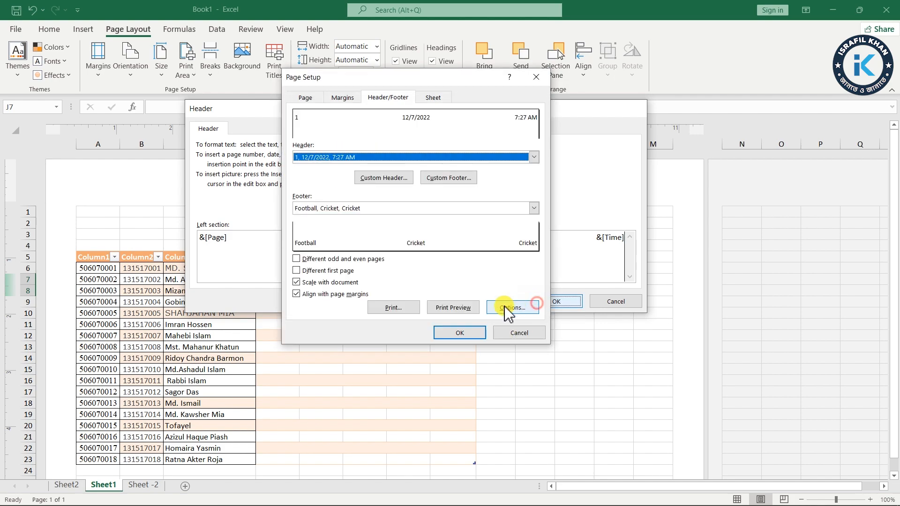
click(455, 334)
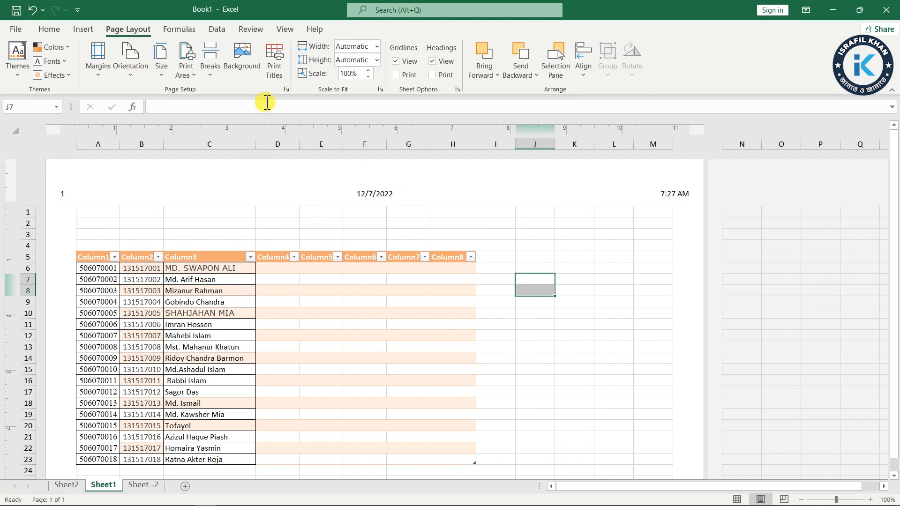
Replace the custom header's page number with the file name and its date with the sheet name, and apply the header.
click(287, 89)
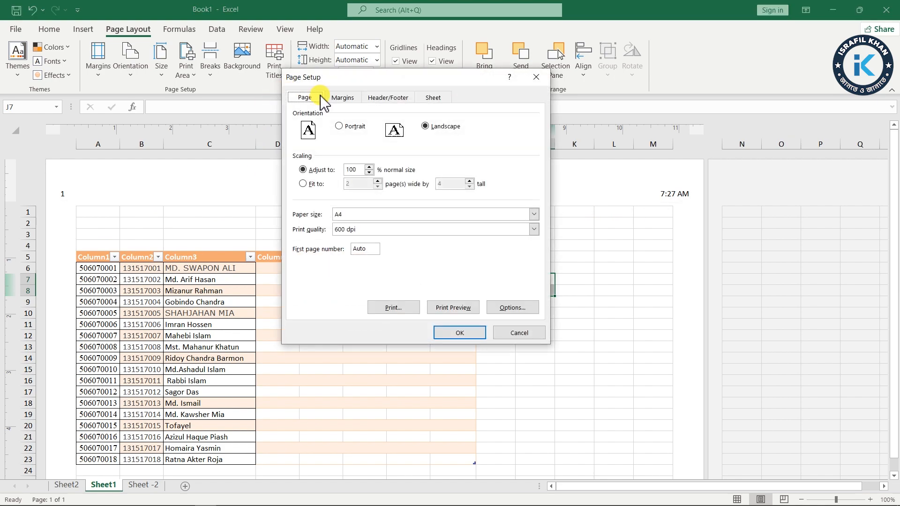
click(393, 96)
click(381, 180)
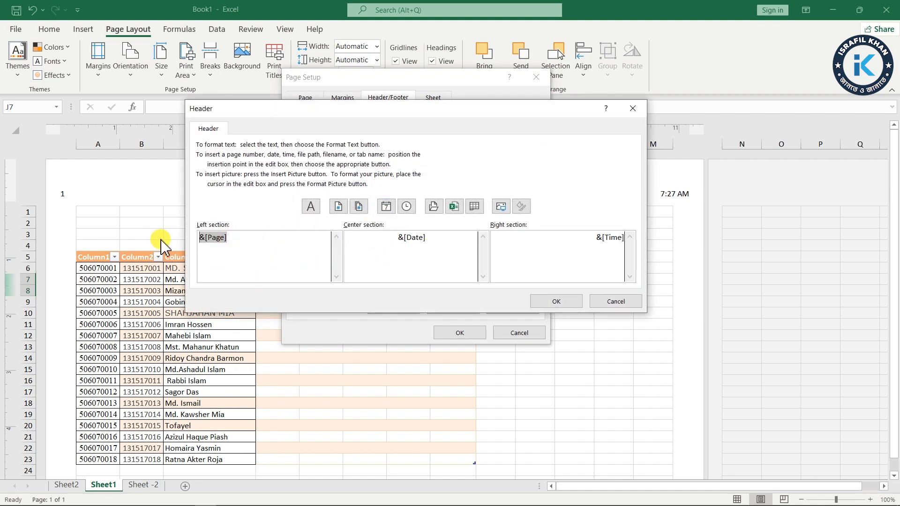
key(Delete)
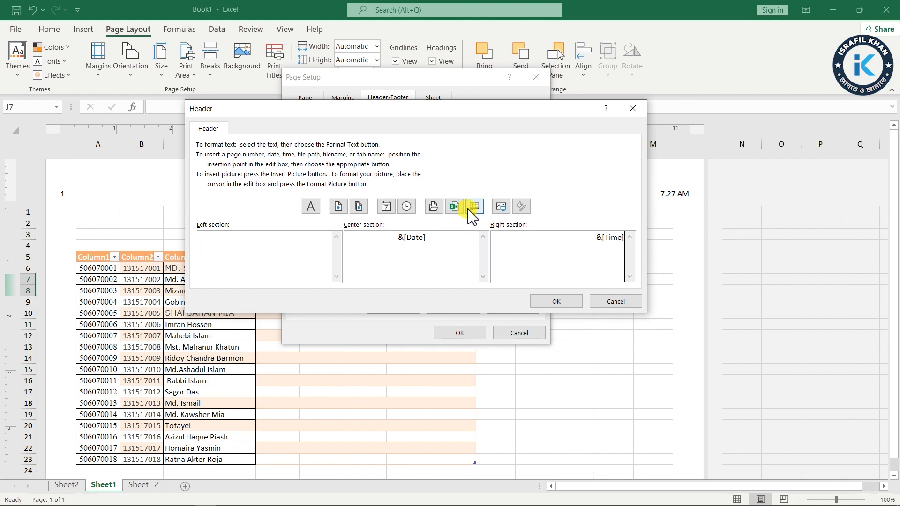
click(453, 206)
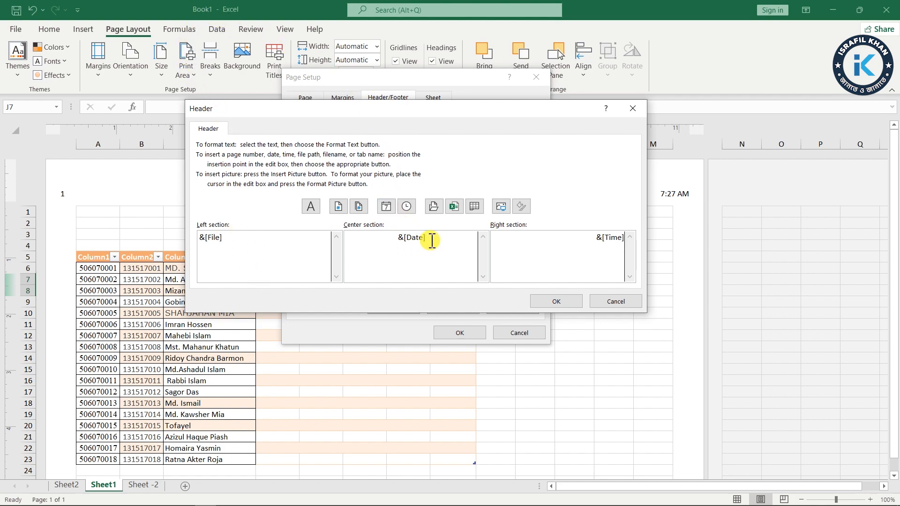
drag(430, 239, 386, 239)
key(Delete)
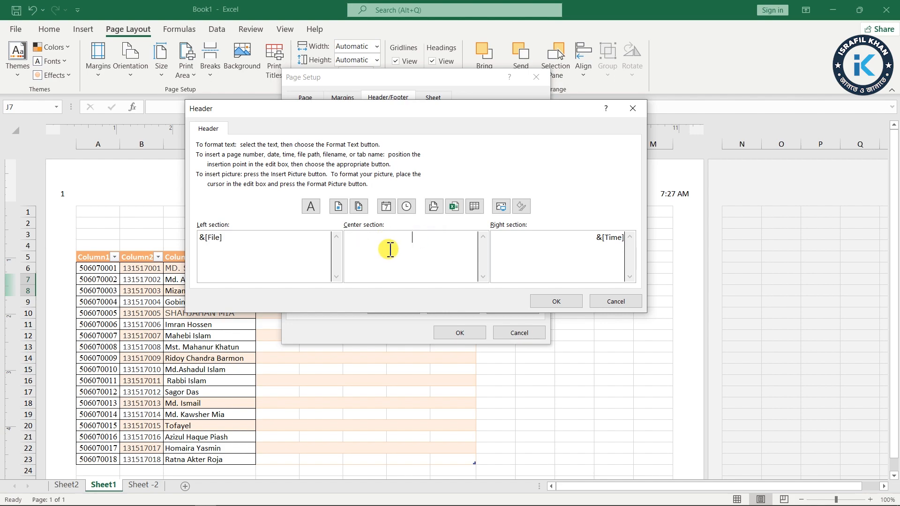
click(474, 207)
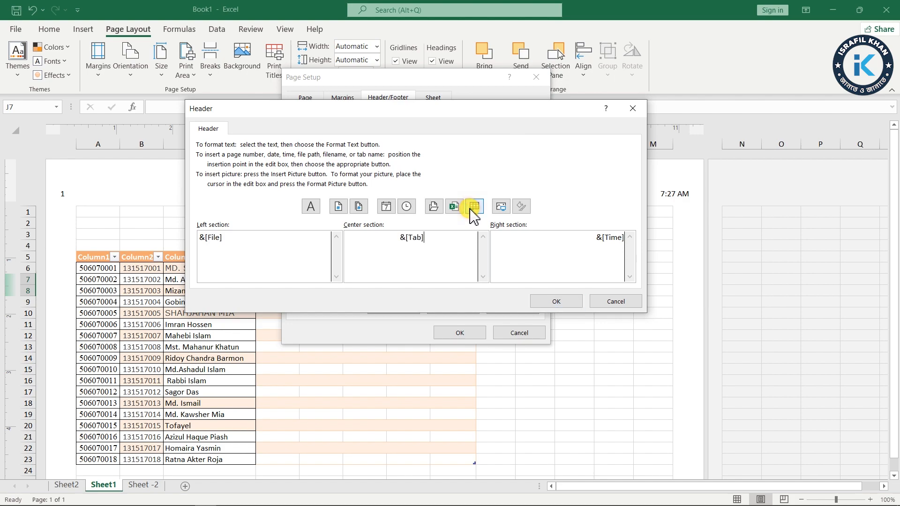
click(558, 301)
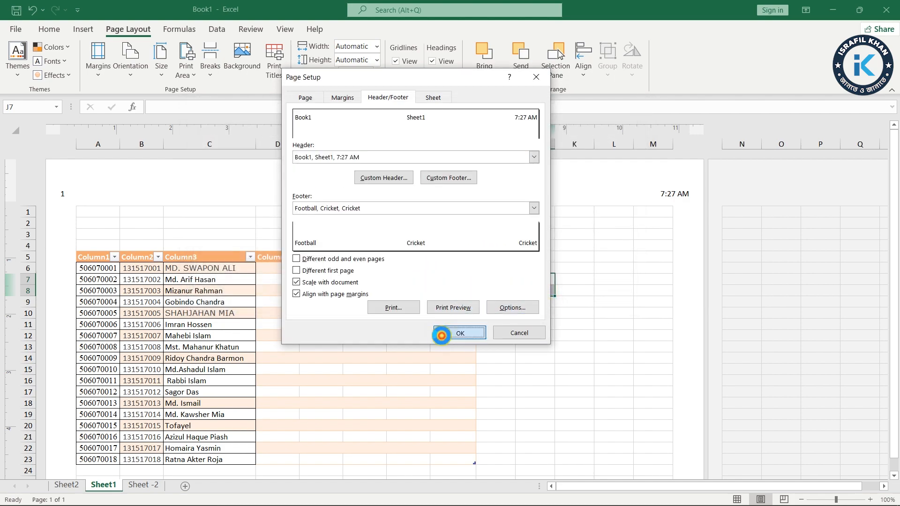
click(457, 333)
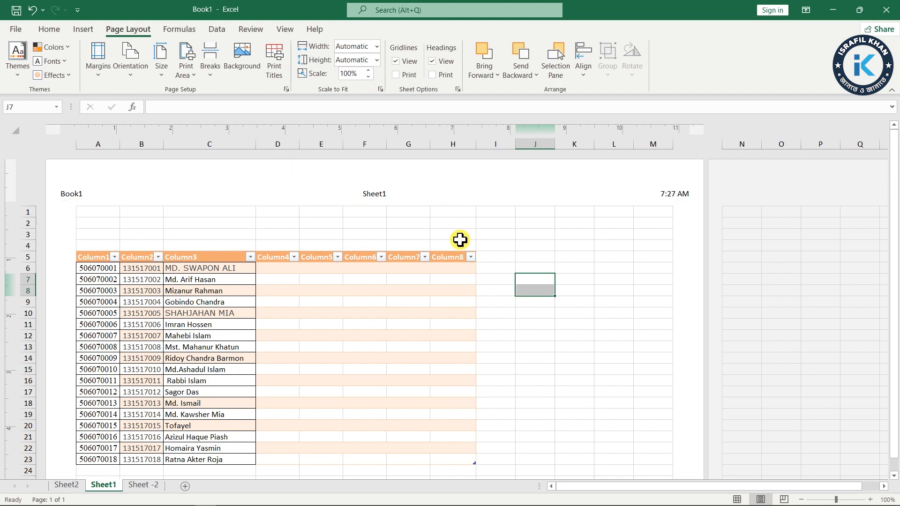
With A4:M22 selected, hide the sheet's gridlines and switch the row and column headings off and back on.
click(365, 246)
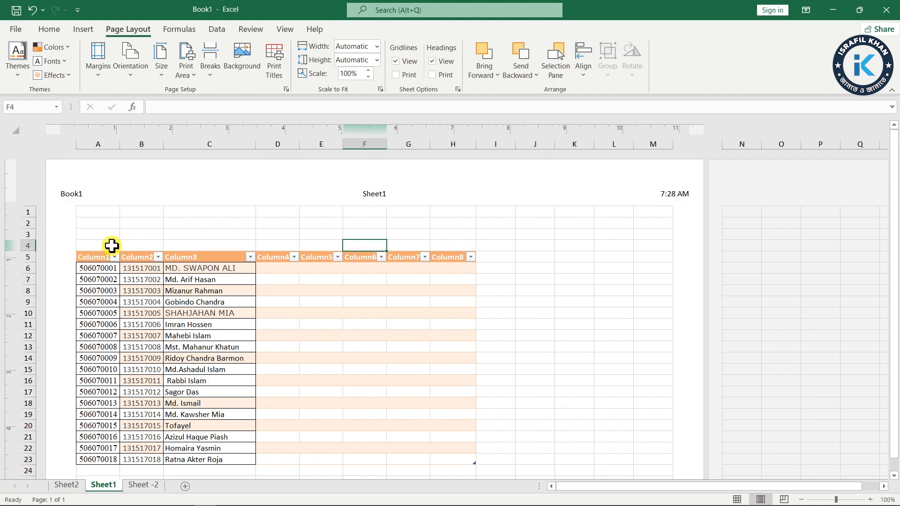
drag(85, 247, 656, 388)
scroll(291, 206, up, 2)
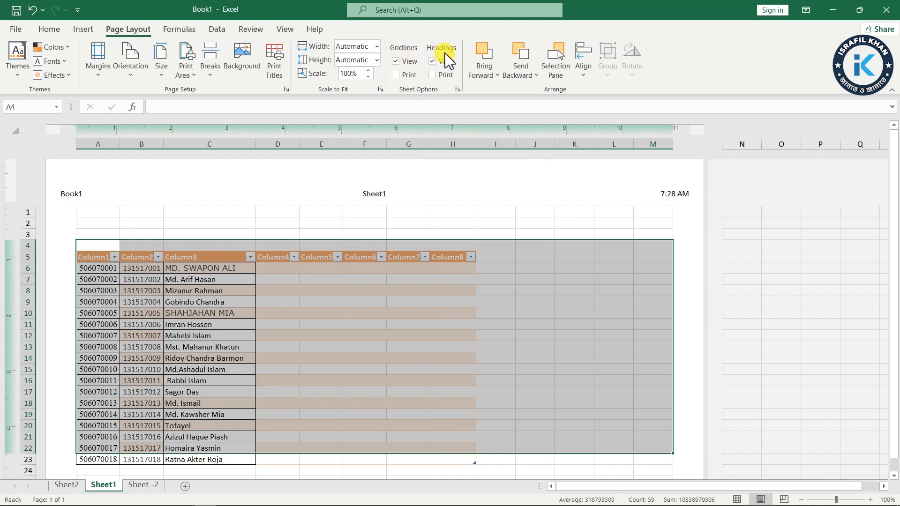
click(397, 61)
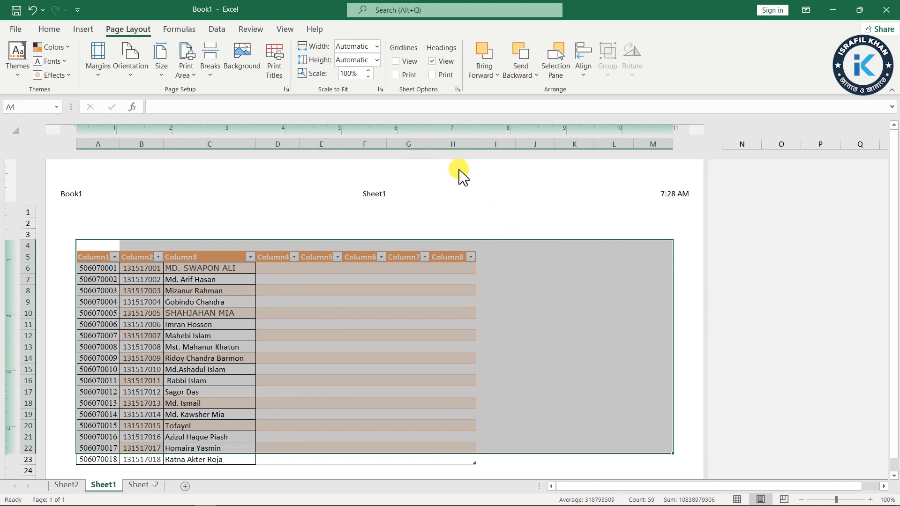
click(432, 61)
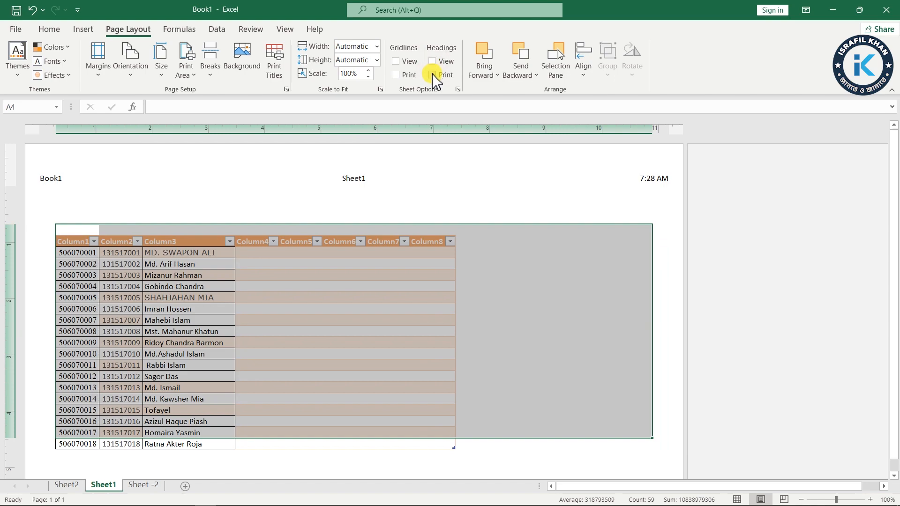
click(438, 63)
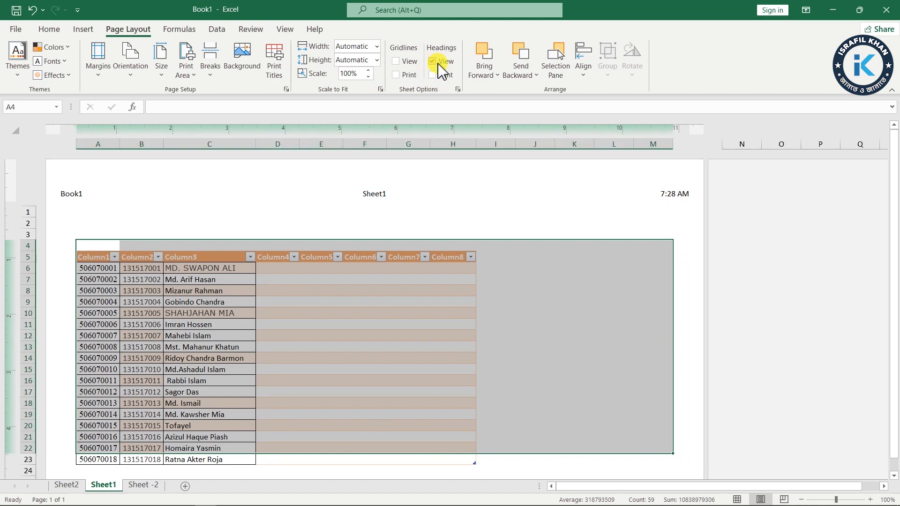